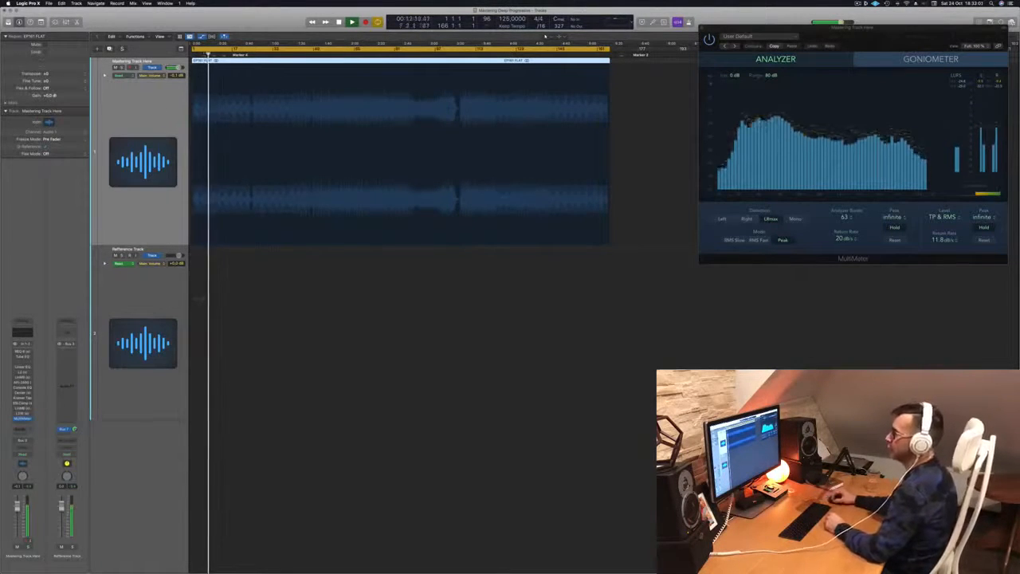
- Open the mastering track's bypassed REQ 6 equalizer, place its window clear of the waveform, and play the track from about 0:45
click(22, 352)
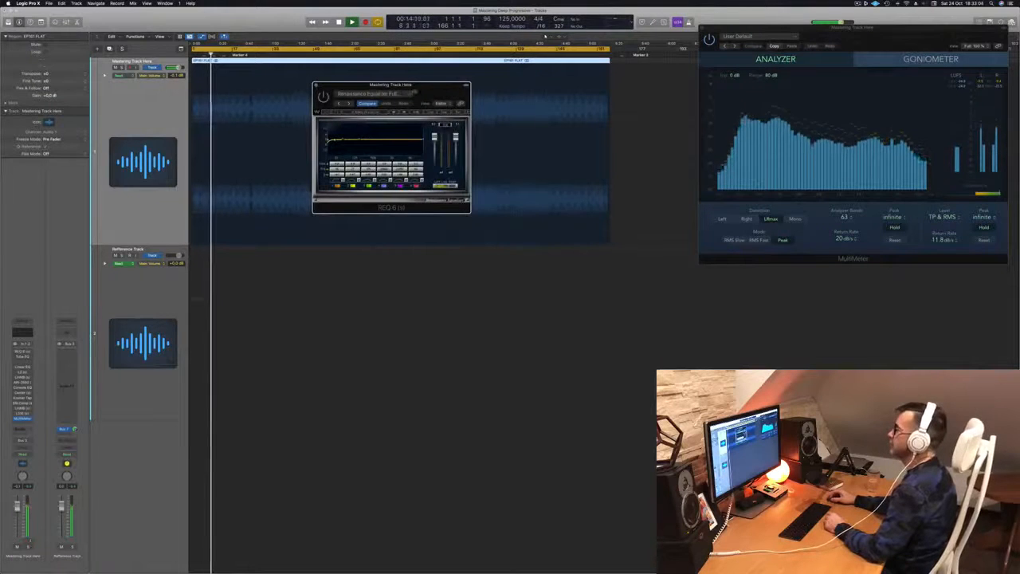
drag(414, 90, 823, 293)
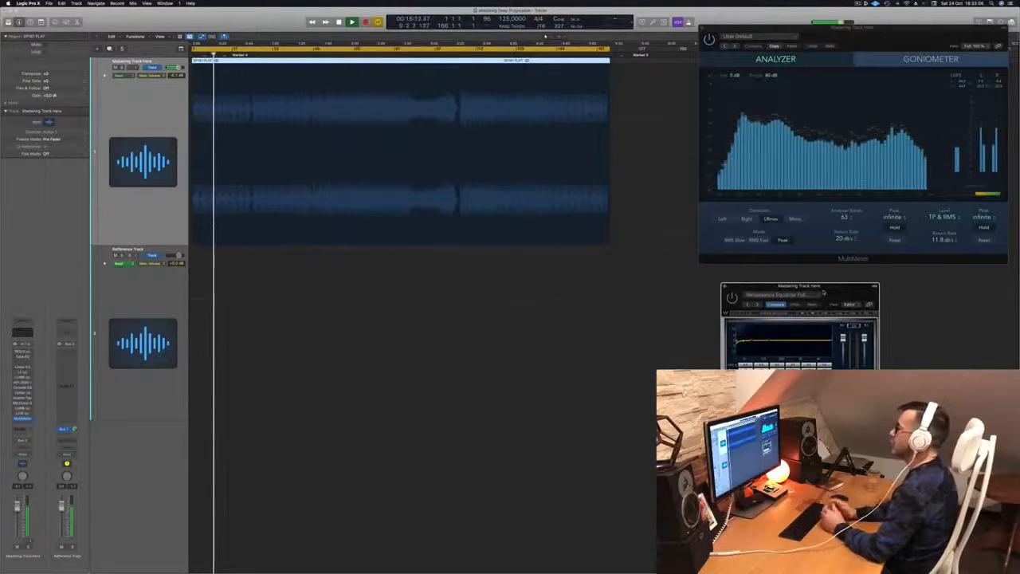
click(254, 45)
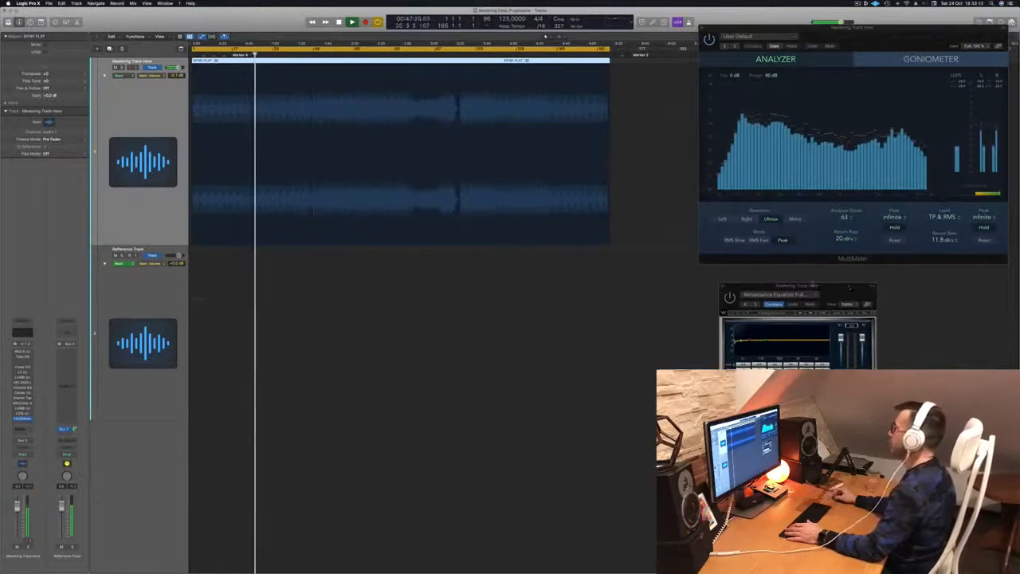
drag(849, 287, 625, 290)
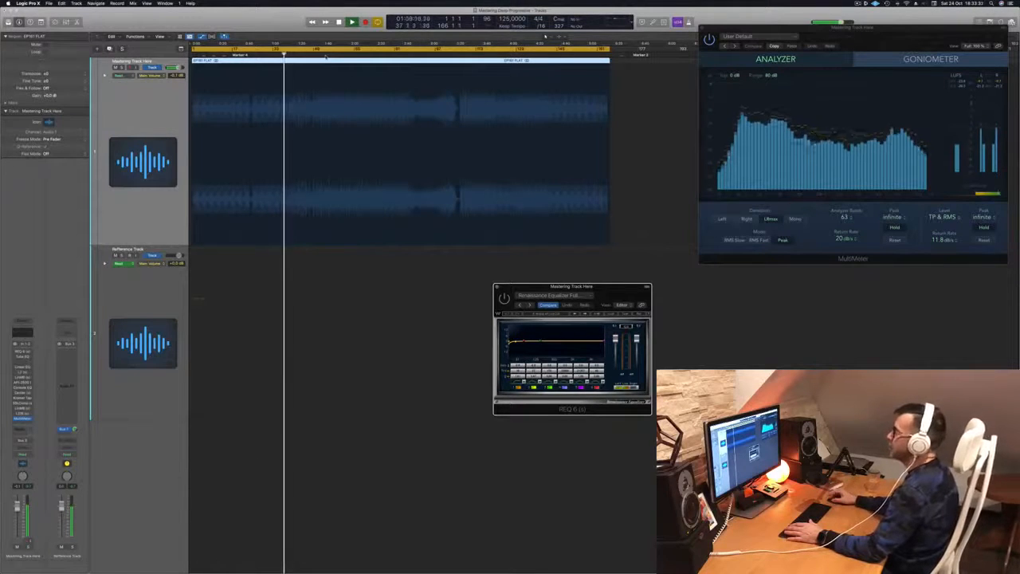
- Audition the track with REQ 6 bypassed from about 1:40 and from about 2:45, and stop playback
click(326, 55)
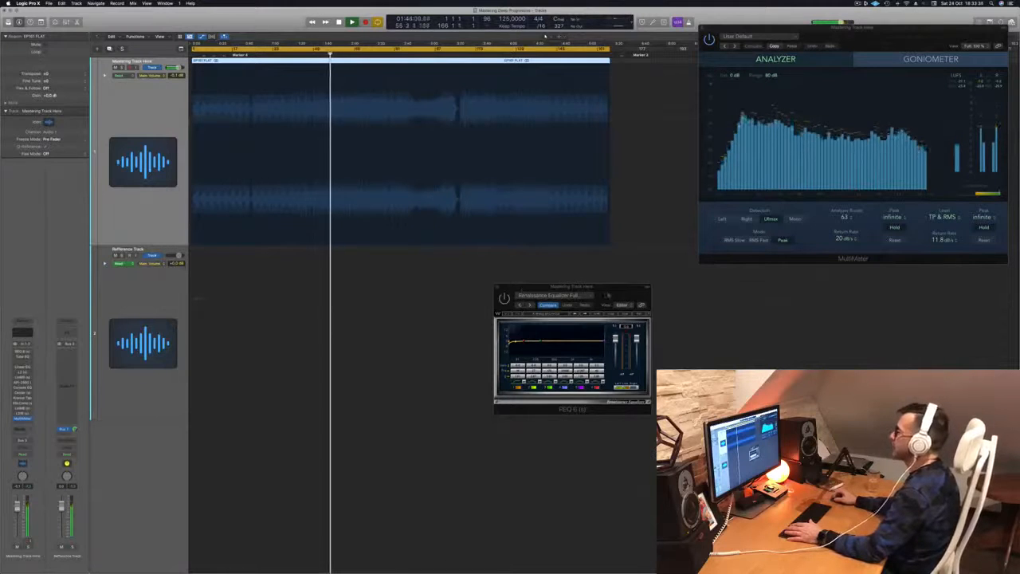
drag(610, 294, 824, 293)
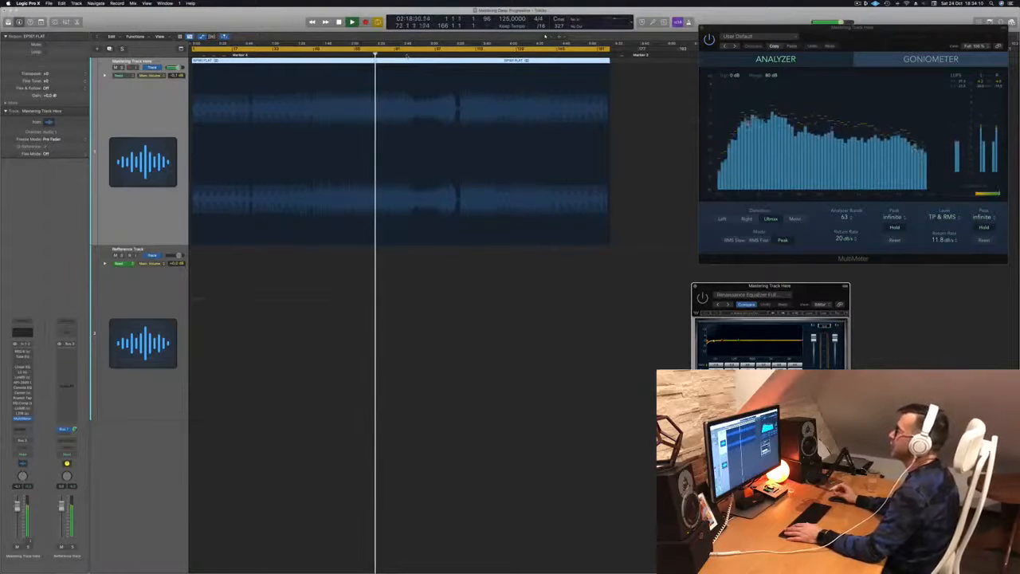
click(407, 54)
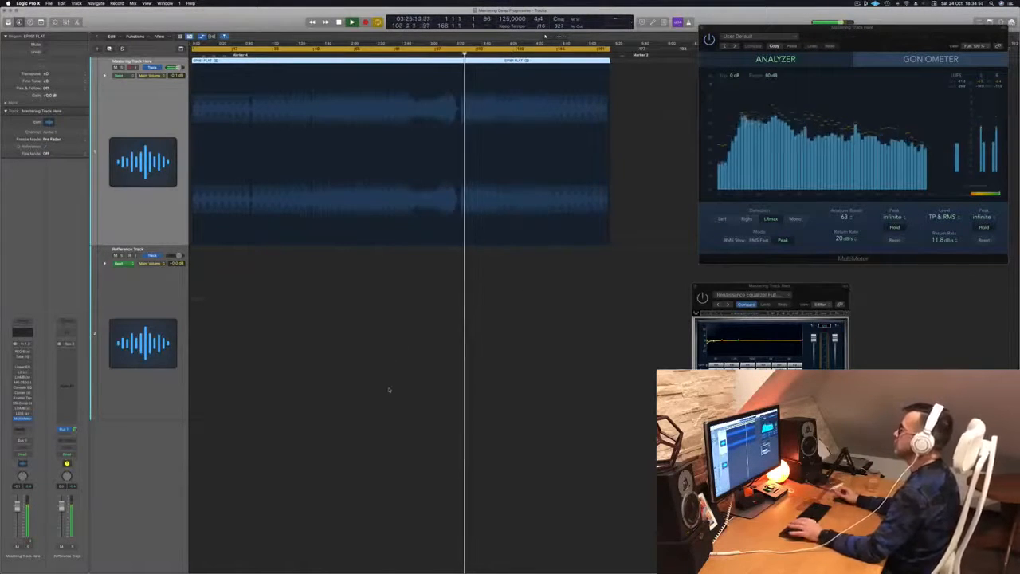
key(space)
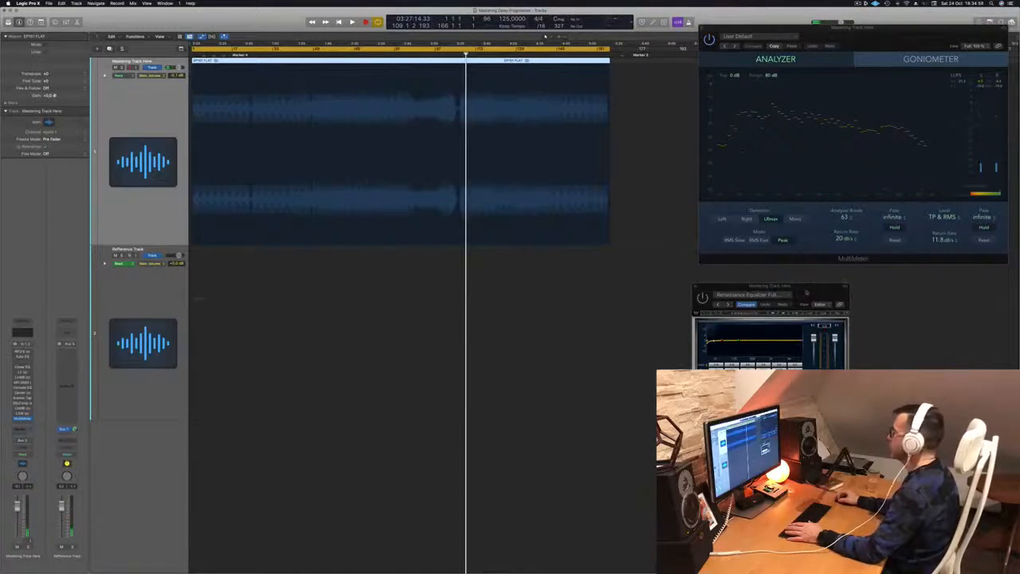
- Enable the REQ 6 equalizer and play the track from the beginning with its window over the waveform
drag(807, 292, 461, 134)
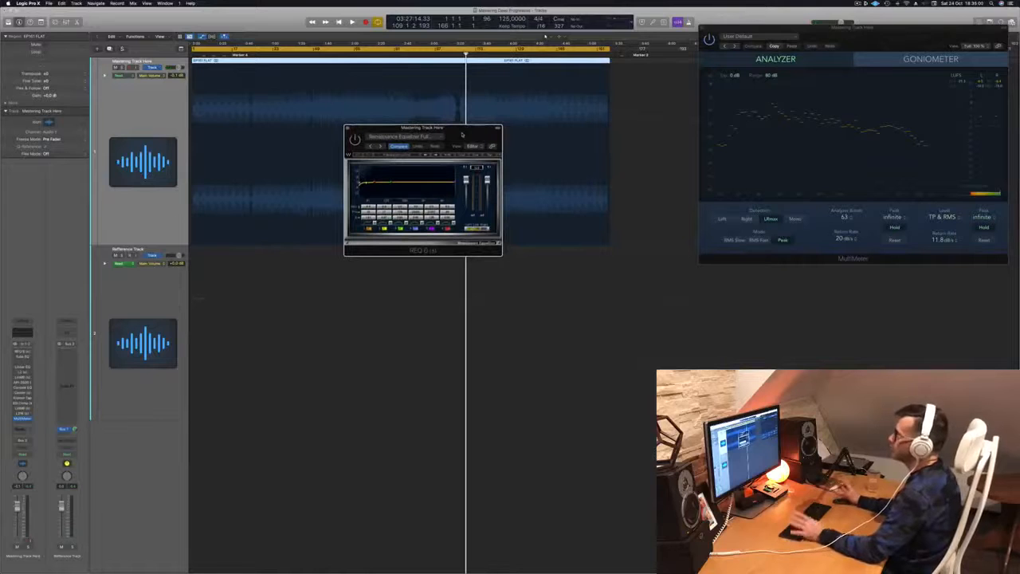
key(space)
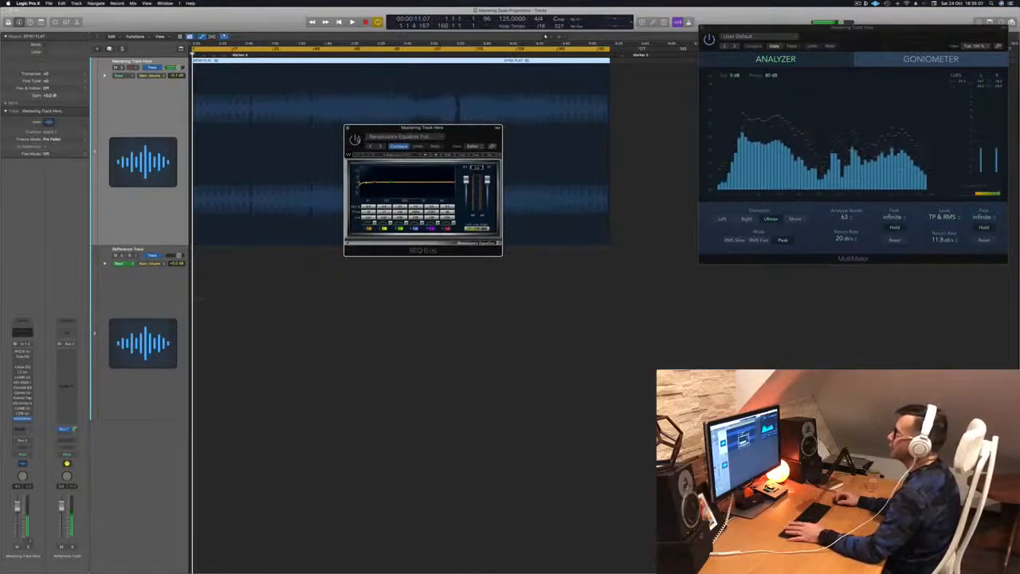
key(space)
drag(474, 134, 492, 140)
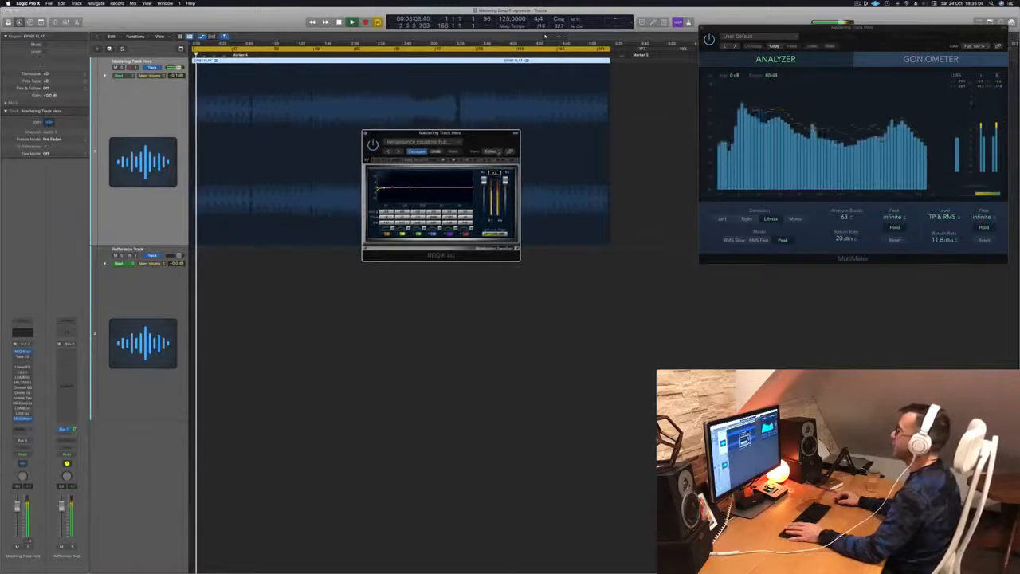
drag(492, 140, 486, 171)
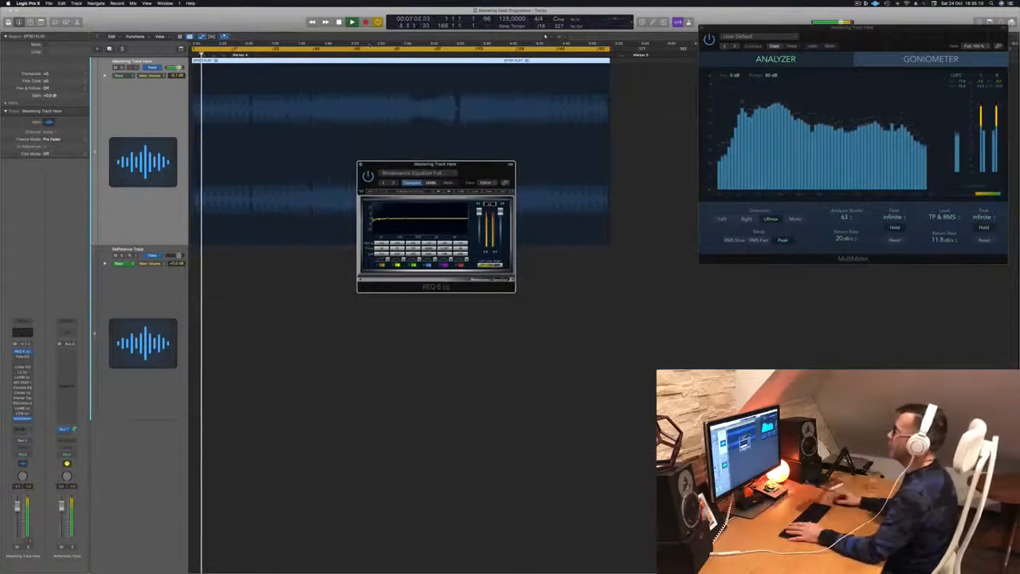
- Audition the track with REQ 6 enabled from about 2:20 and from about 3:27, keeping the equalizer window in view
click(379, 54)
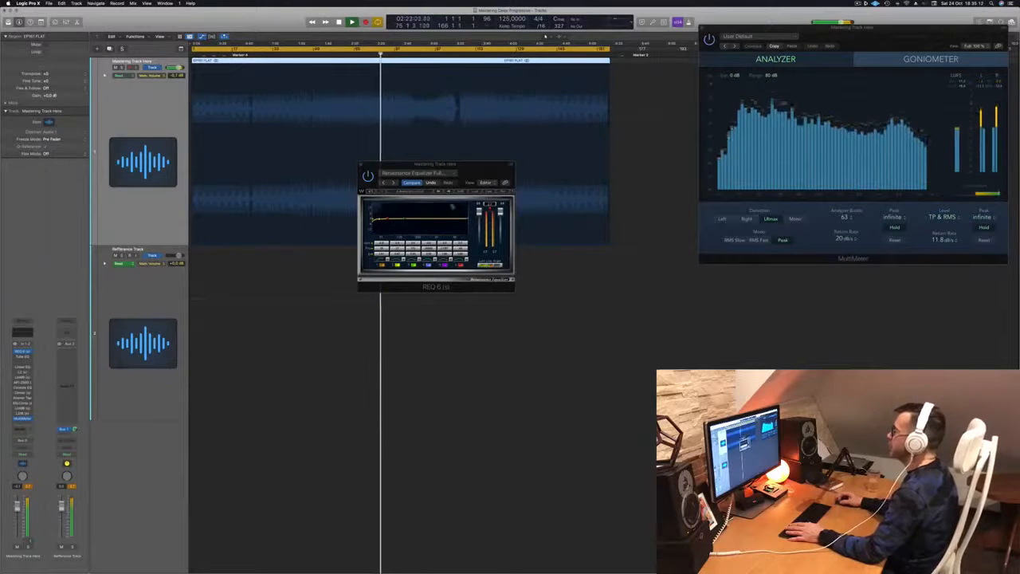
click(471, 174)
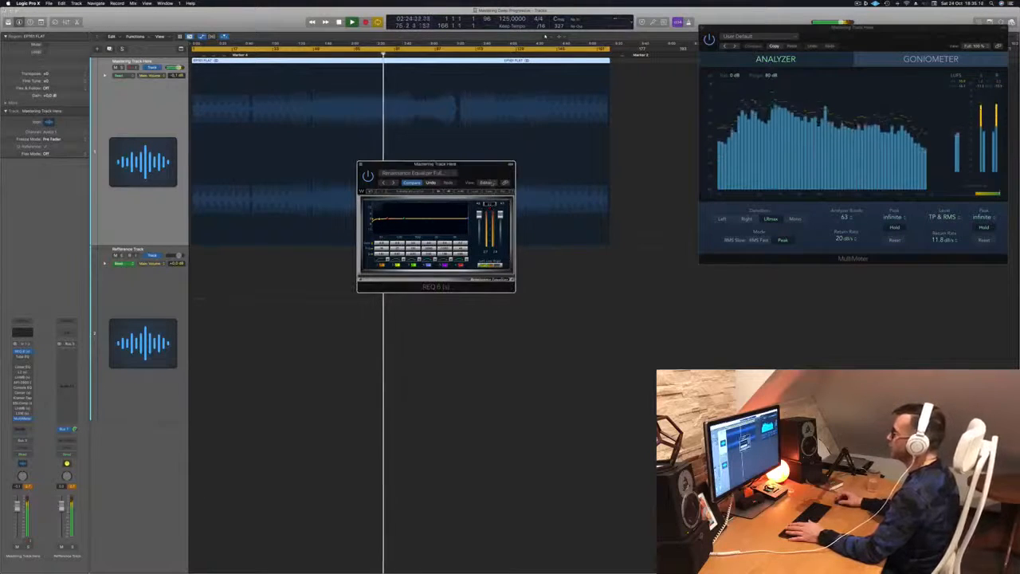
drag(471, 174, 509, 232)
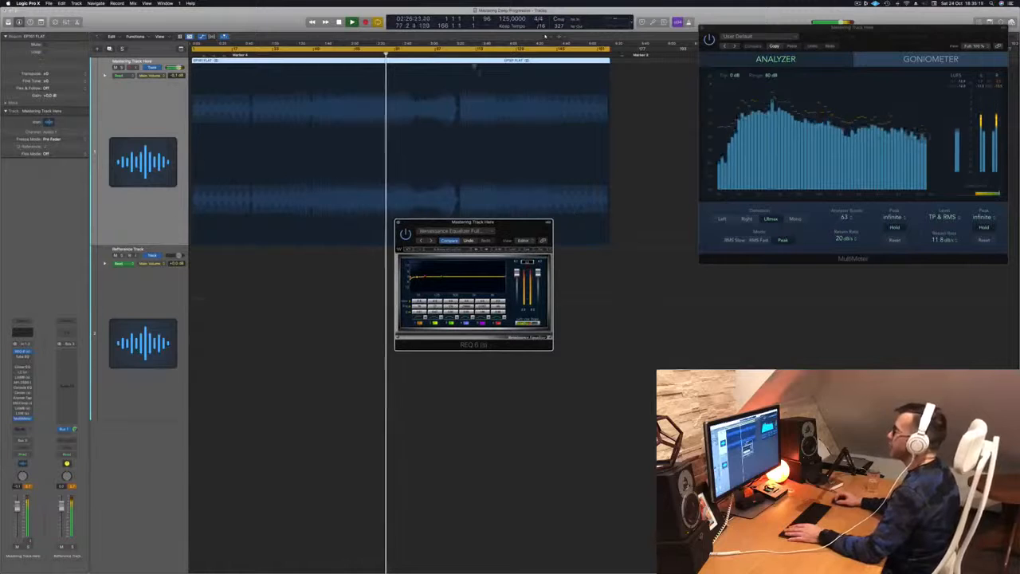
click(466, 56)
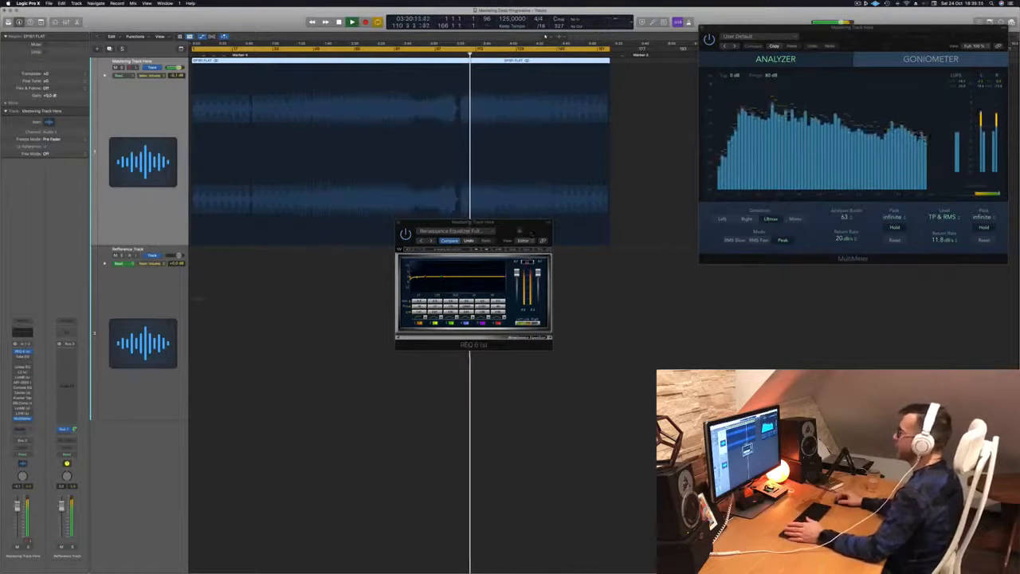
drag(519, 231, 565, 254)
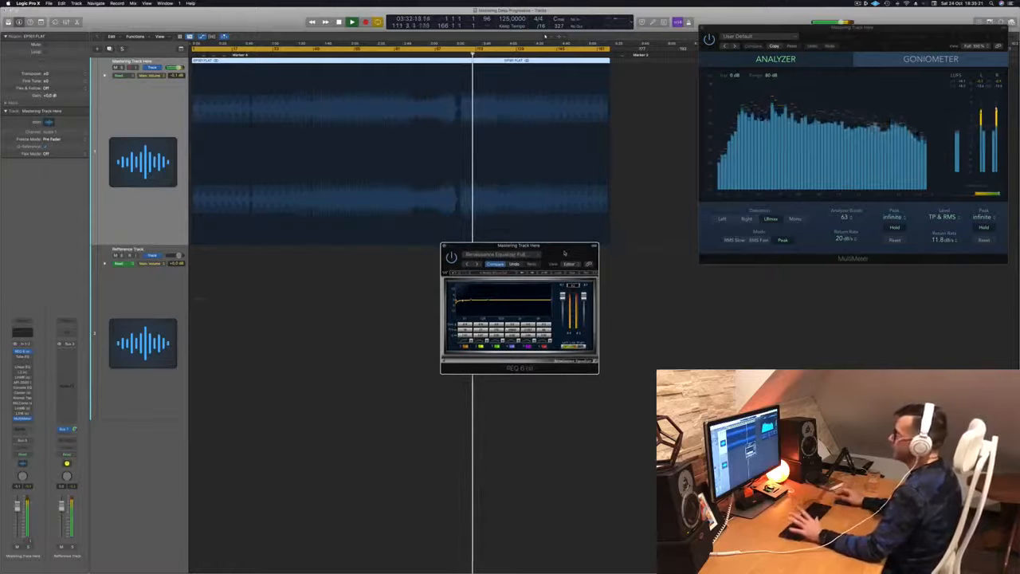
- Open and enable the Vintage Tube EQ, set its window beside REQ 6, and restart playback near 1:04
click(22, 357)
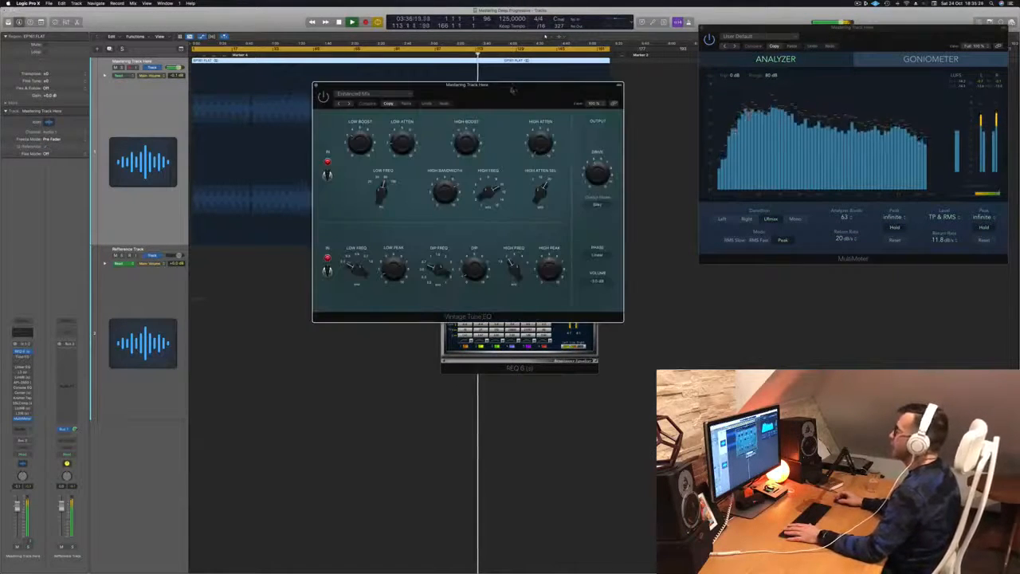
drag(516, 92, 816, 170)
drag(564, 252, 430, 249)
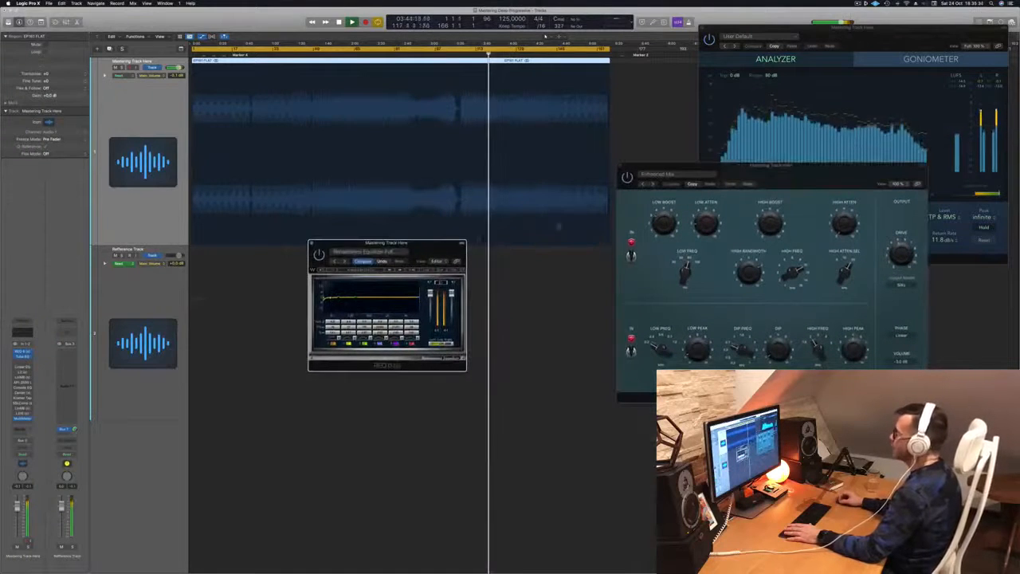
drag(756, 183, 644, 222)
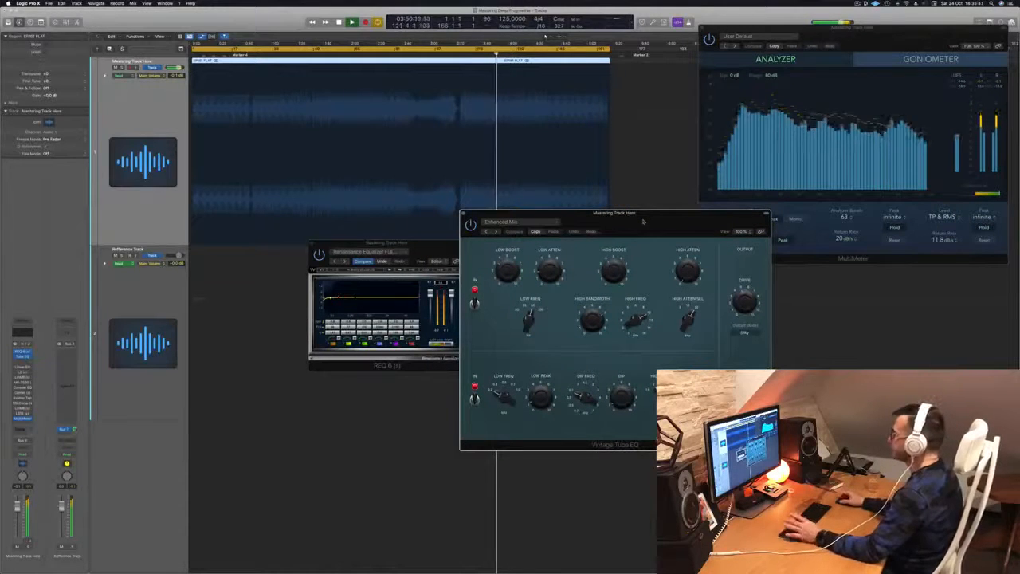
drag(650, 214, 672, 224)
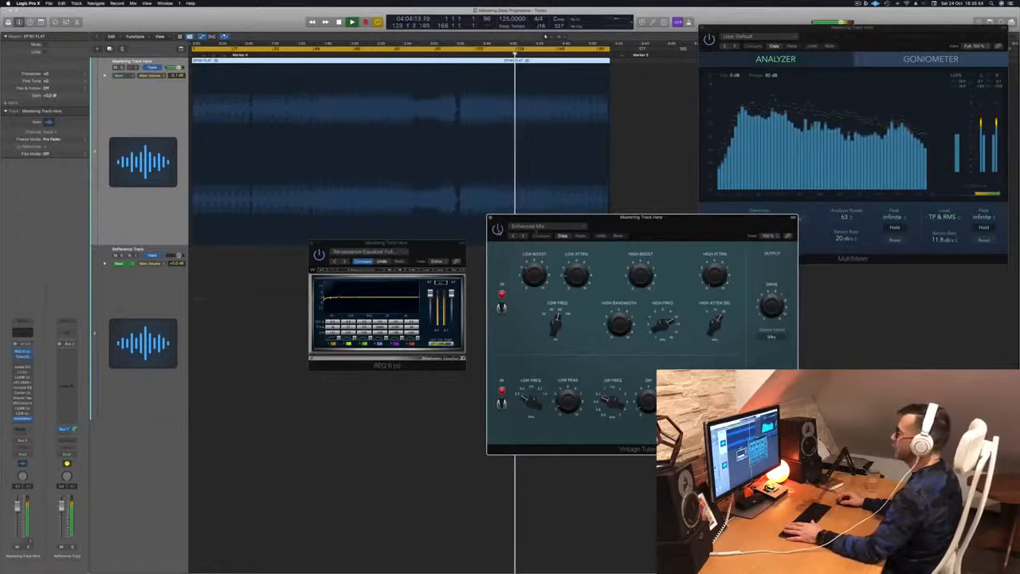
drag(669, 224, 685, 223)
key(space)
key(space)
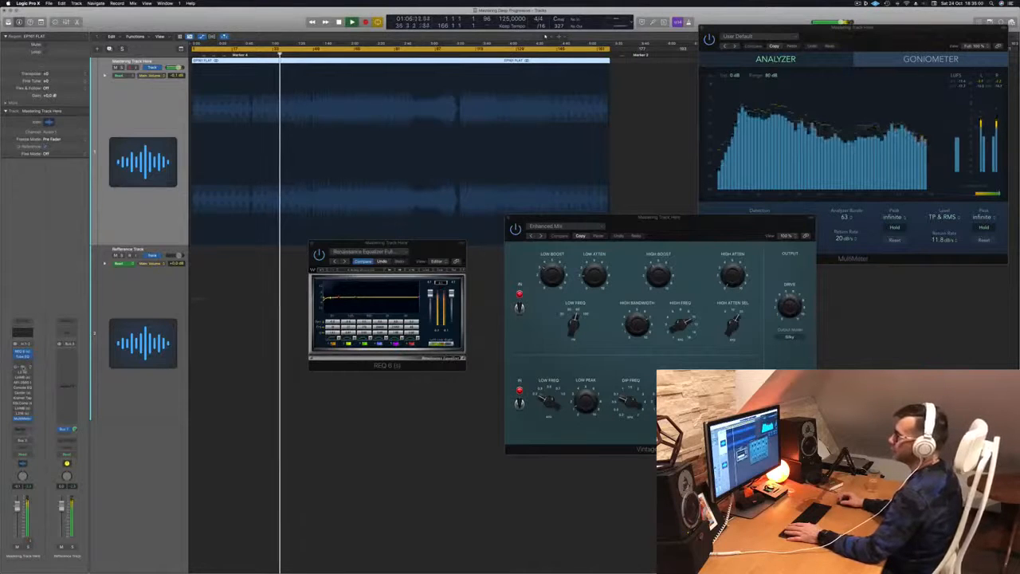
- Open the Linear Phase EQ, examine its curve and band settings during playback, and close it
click(23, 367)
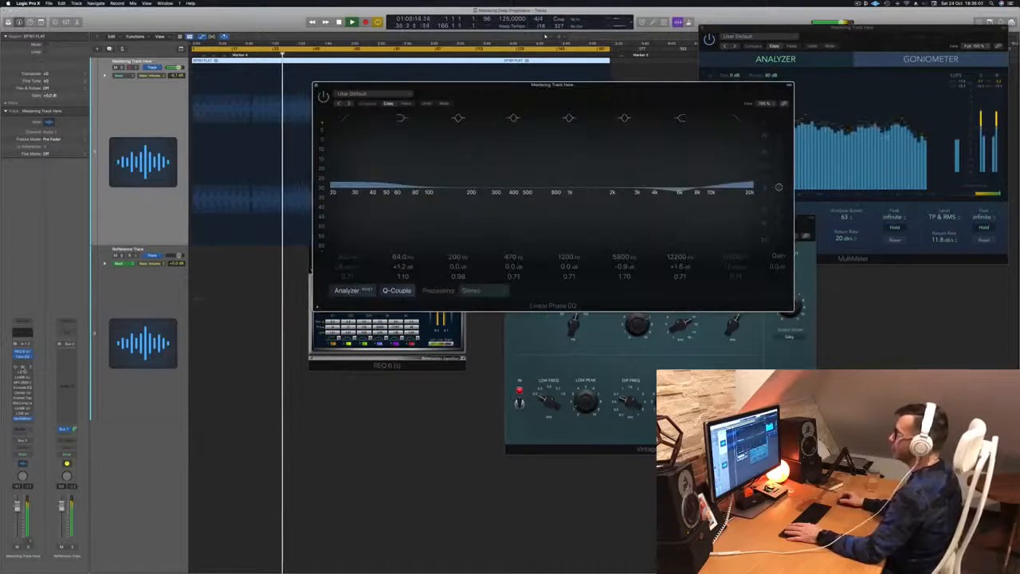
drag(518, 96, 471, 107)
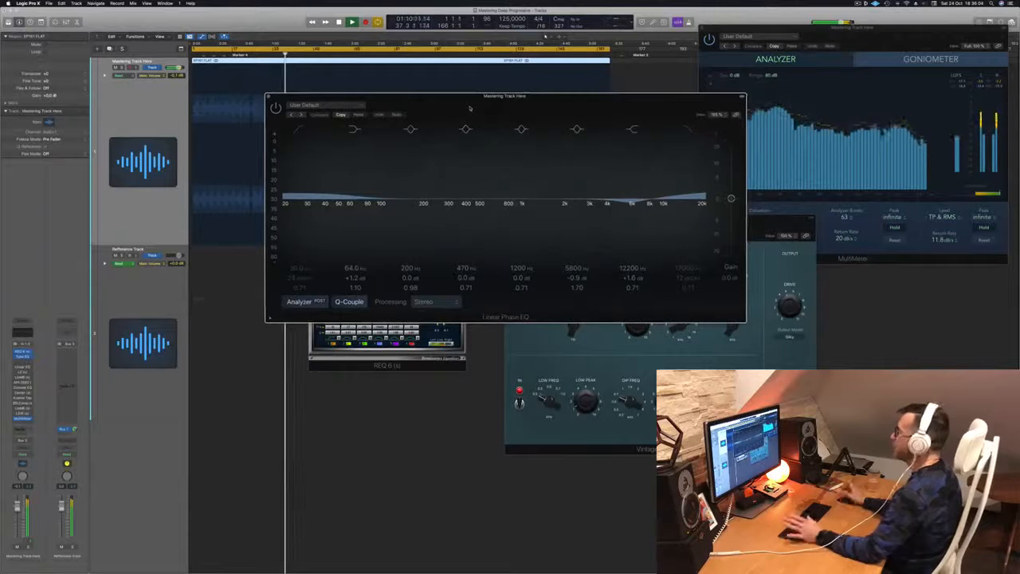
drag(556, 104, 595, 98)
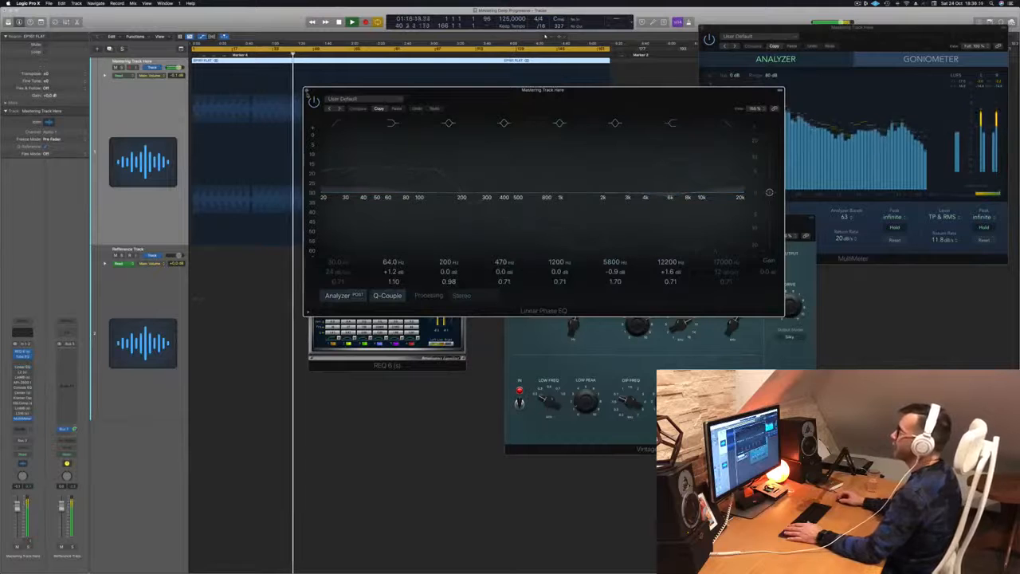
click(307, 91)
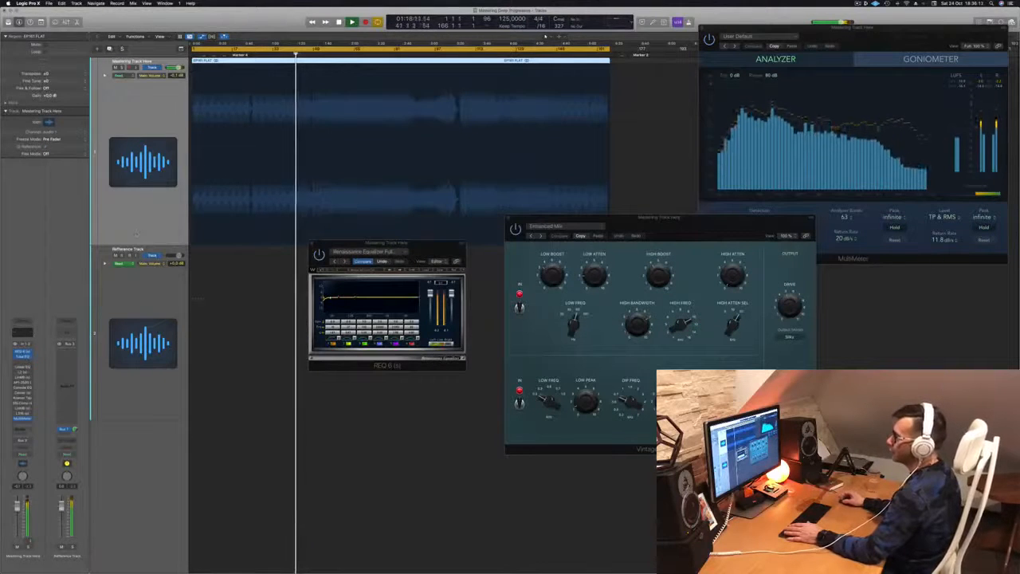
- Open and enable the L2 Ultramaximizer limiter, and arrange its window and the REQ 6 window so both remain readable during playback
click(22, 372)
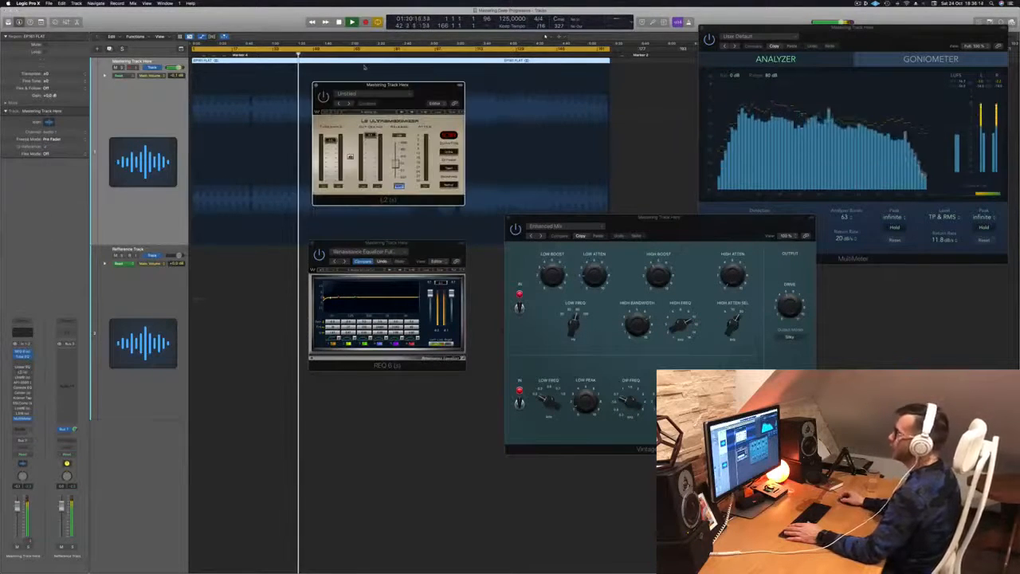
drag(382, 84, 450, 104)
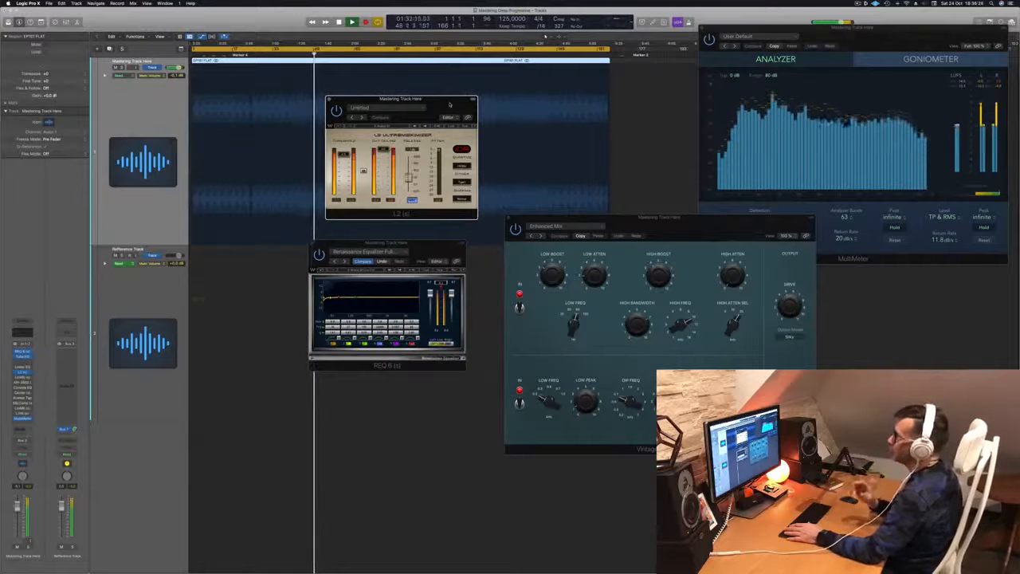
drag(450, 105, 577, 140)
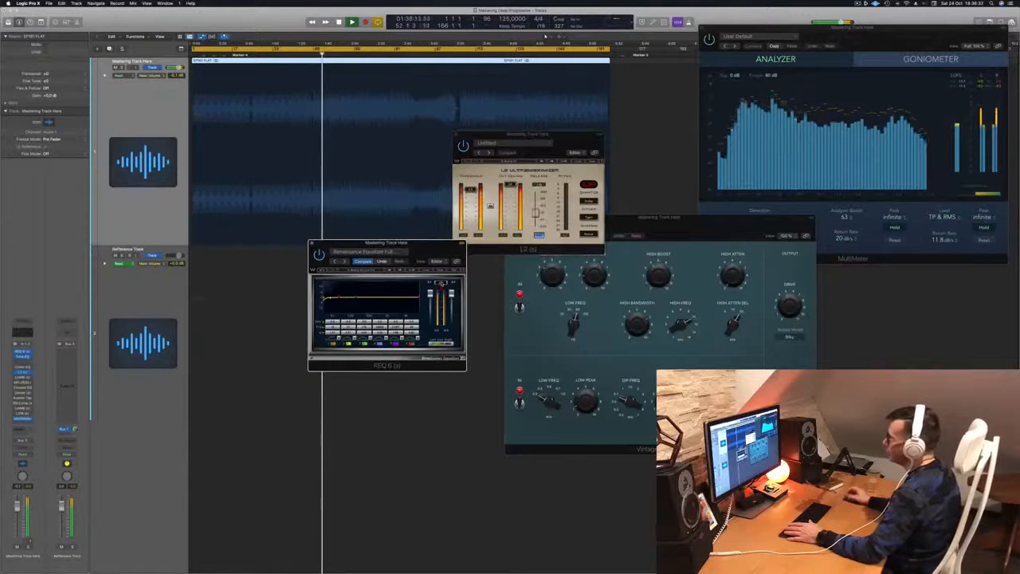
drag(386, 243, 813, 173)
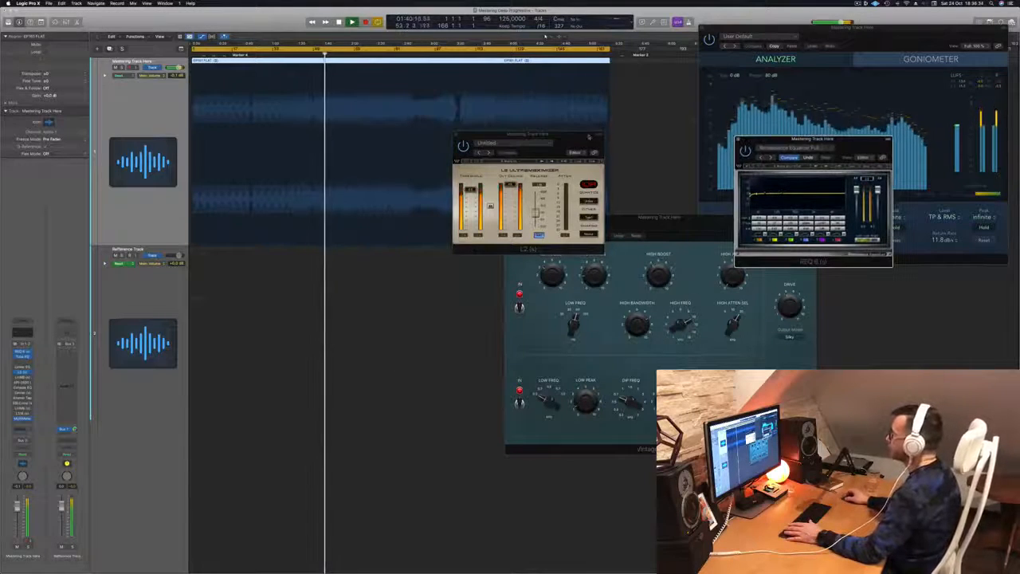
drag(586, 139, 525, 192)
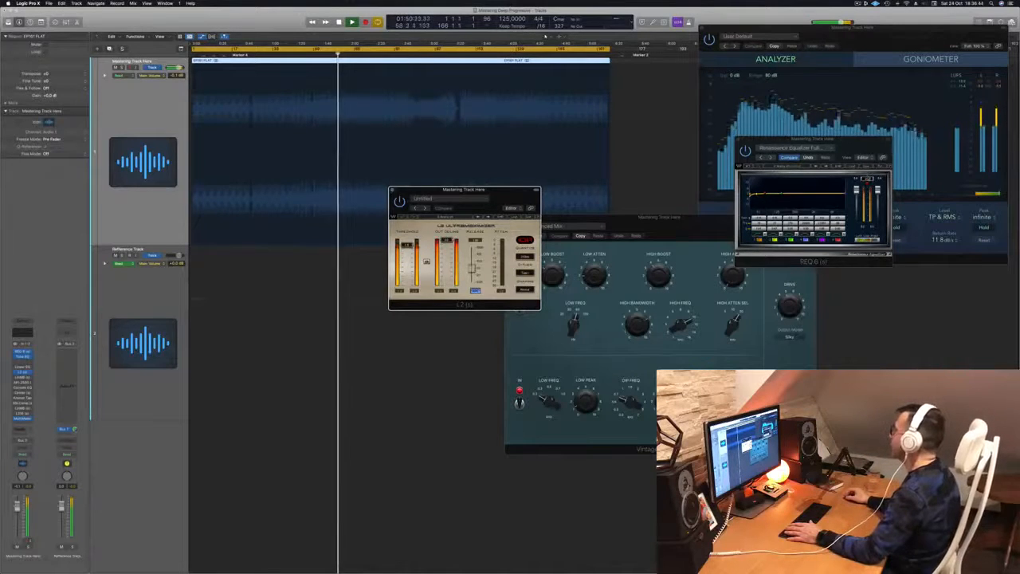
- Place the REQ 6 window over the Vintage Tube EQ and the L2 window next to it, below the MultiMeter analyzer
click(781, 193)
drag(849, 150, 712, 179)
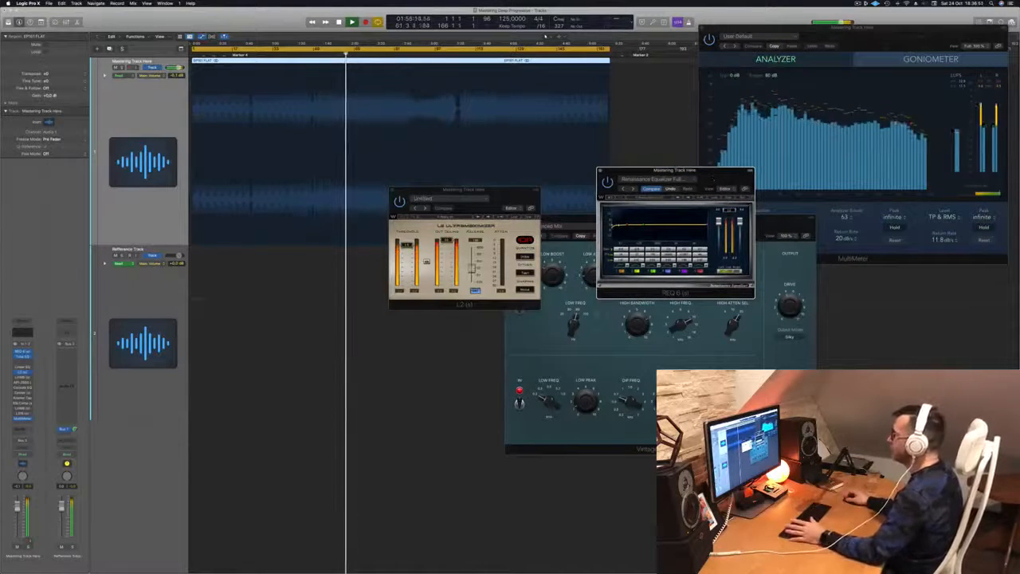
click(503, 295)
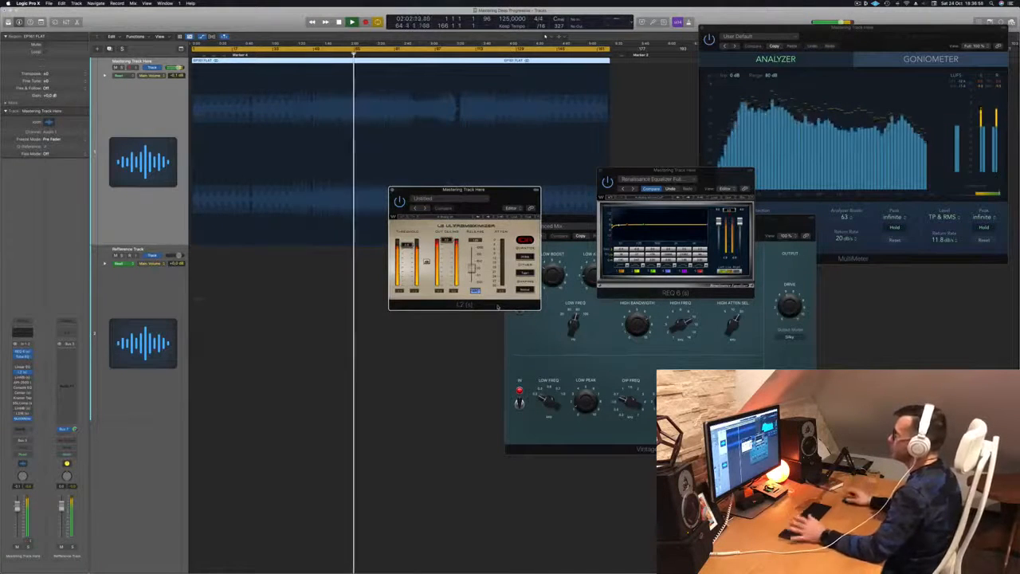
drag(464, 189, 843, 232)
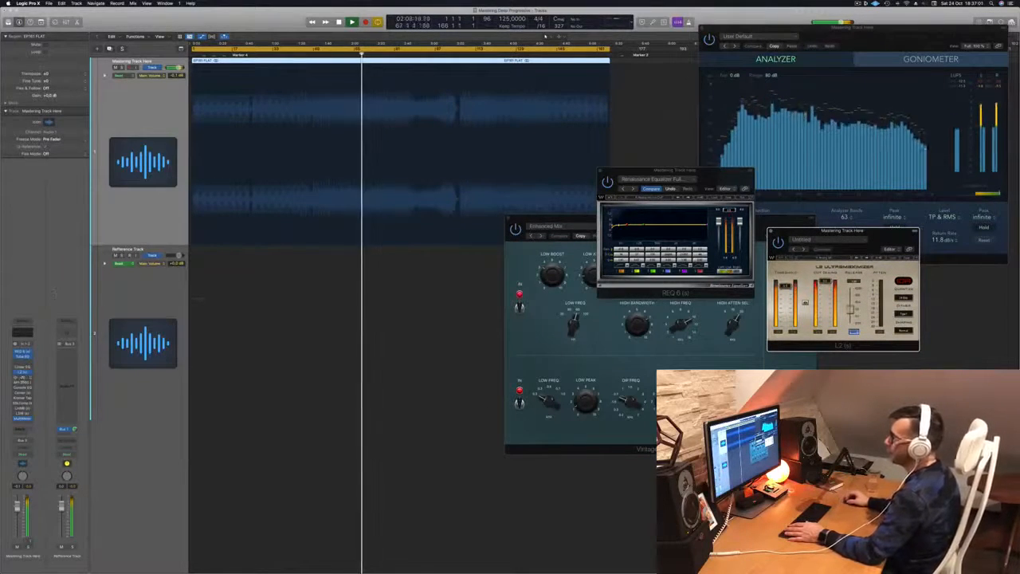
- Open and enable the Linear Phase Multiband, position its window below the track's upper waveform, and audition it from the start and near 1:18
click(23, 378)
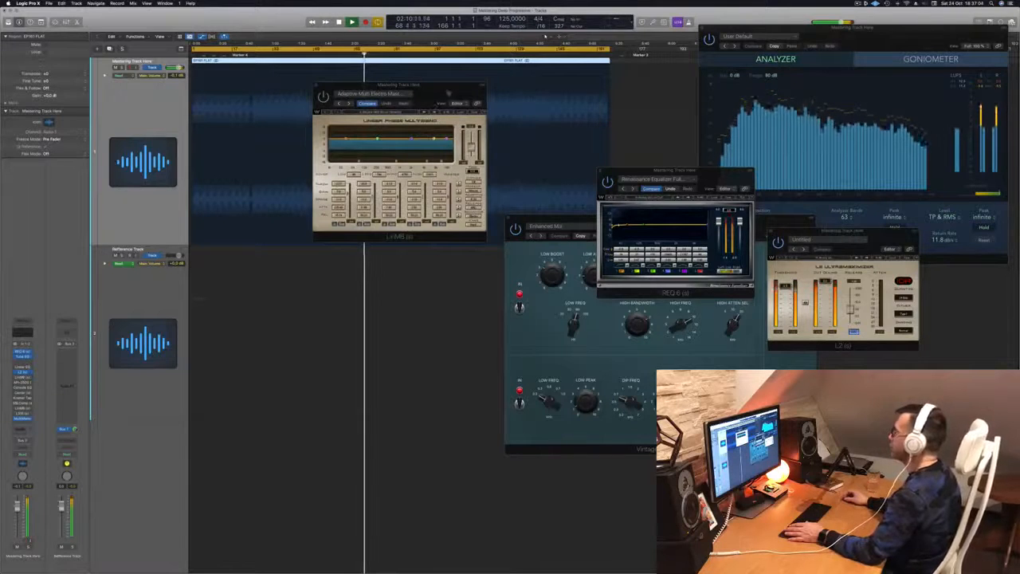
drag(448, 94, 429, 176)
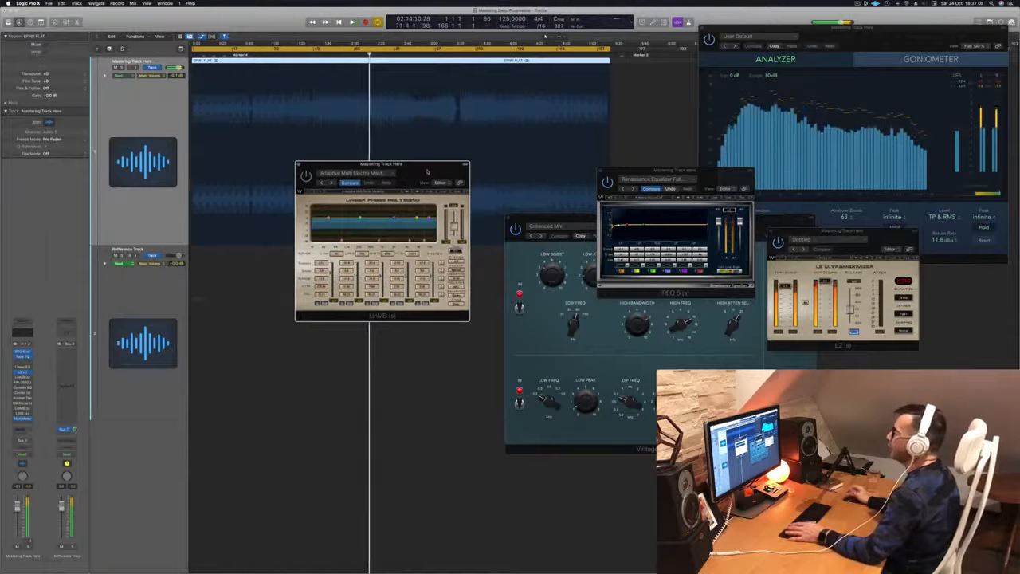
key(Return)
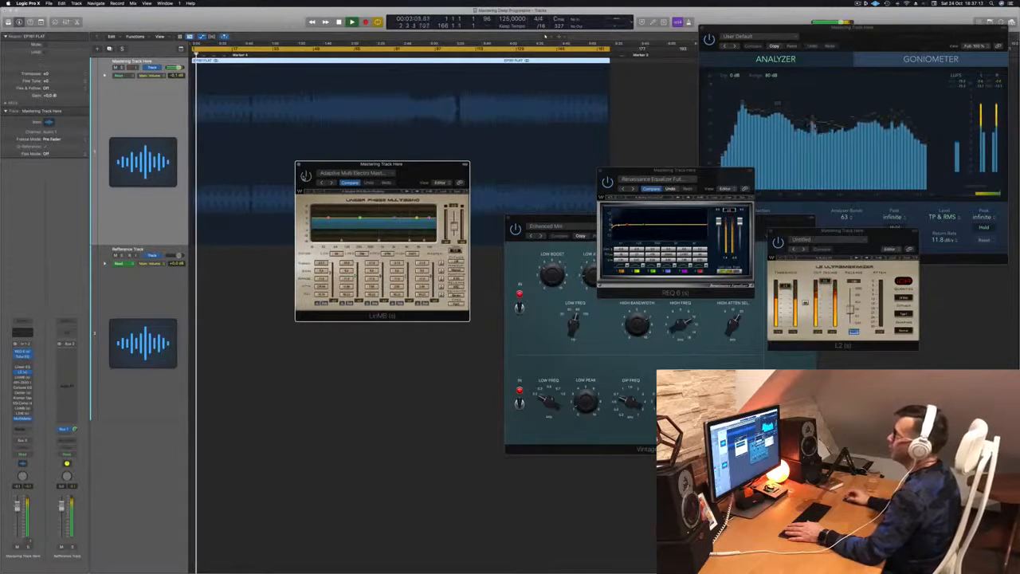
click(305, 176)
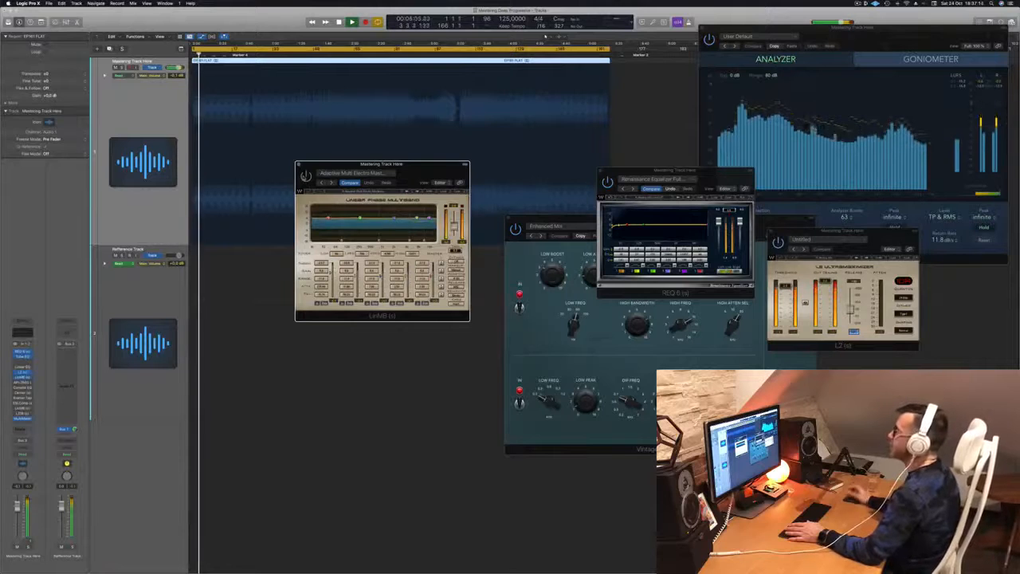
key(space)
key(space)
drag(422, 165, 439, 165)
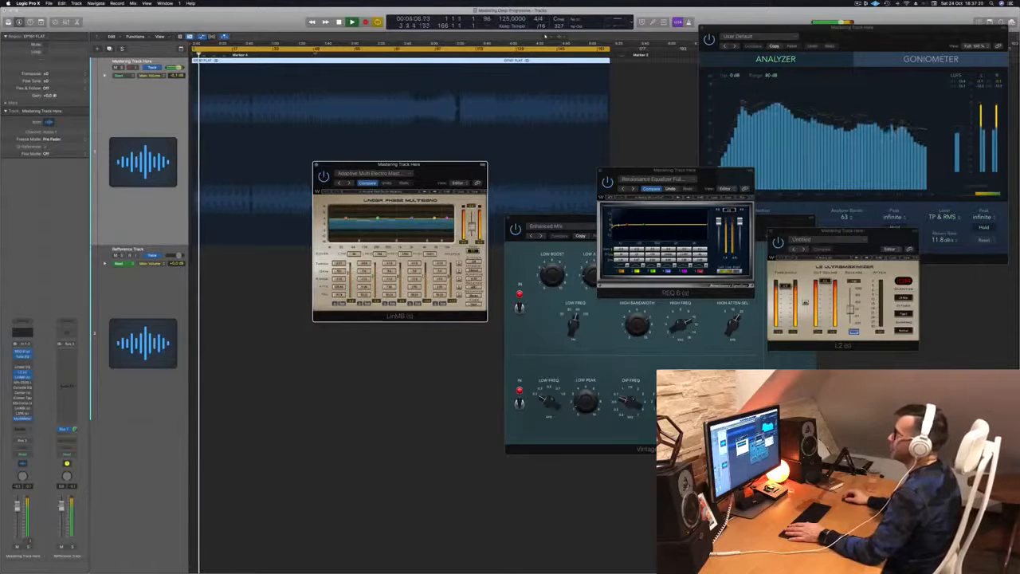
click(297, 55)
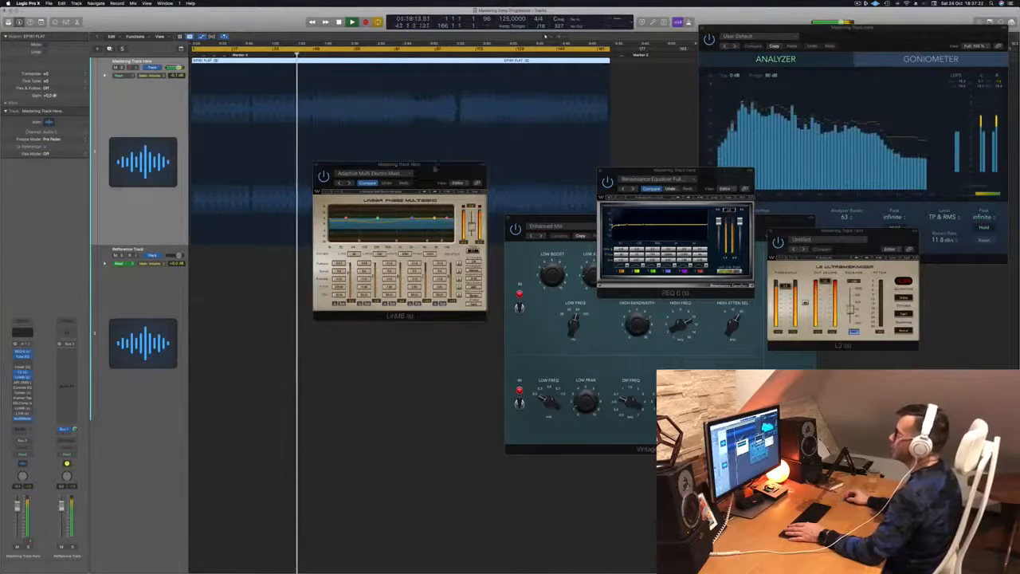
- Reposition the Linear Phase Multiband window beside REQ 6, partly over the Vintage Tube EQ, while auditioning its multiband processing
drag(438, 175, 451, 174)
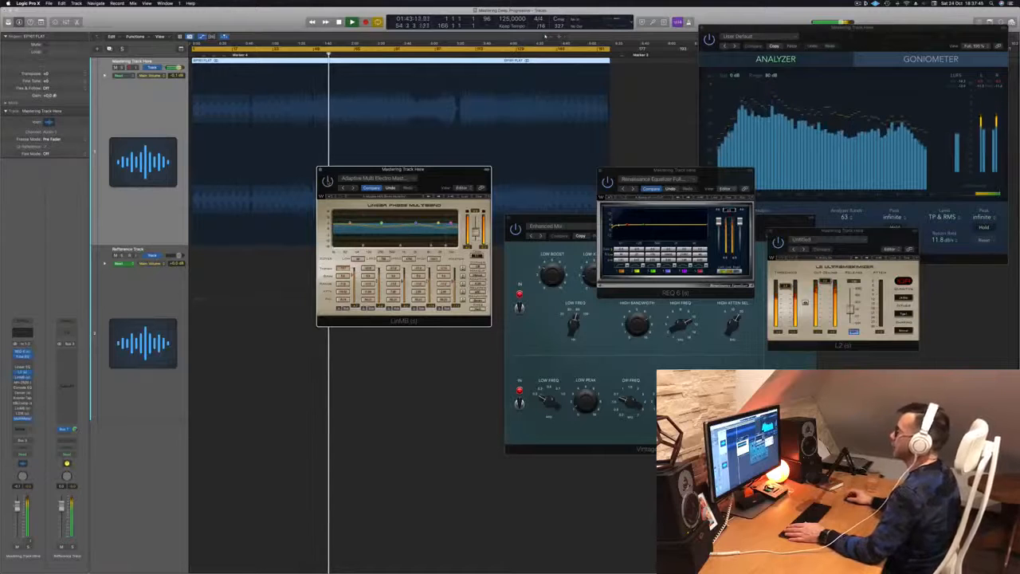
drag(434, 175, 477, 175)
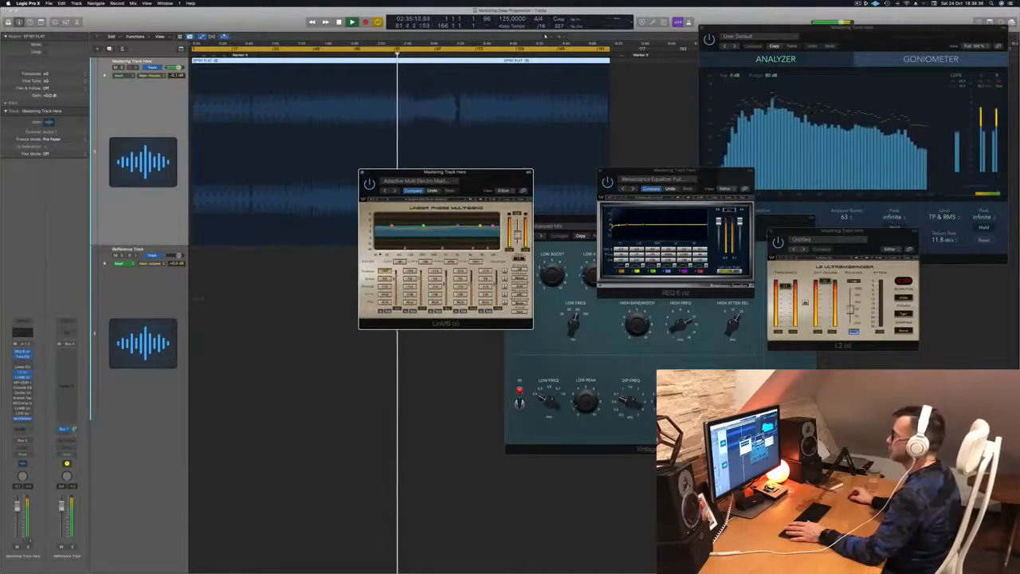
drag(478, 173, 475, 181)
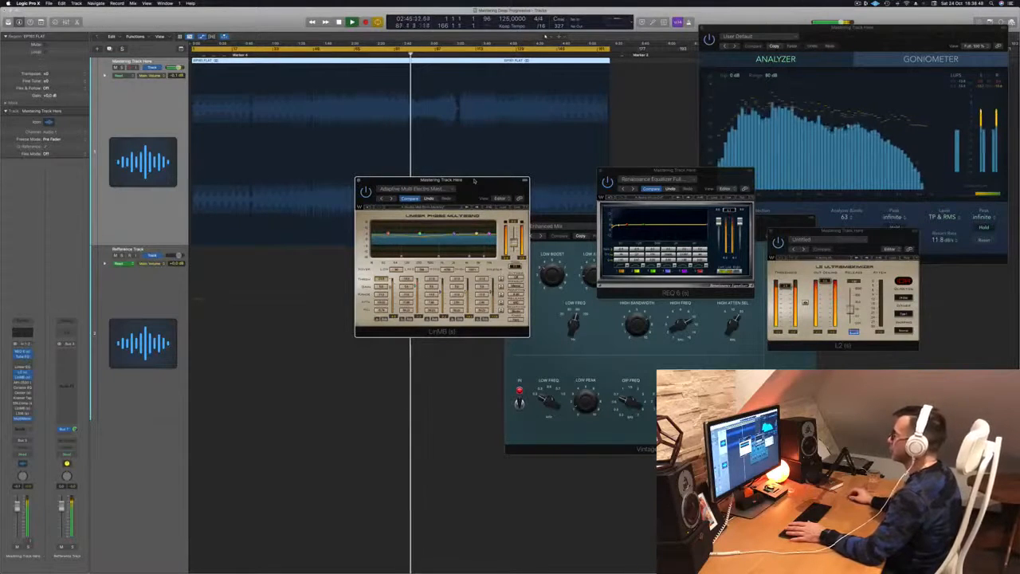
drag(475, 181, 547, 201)
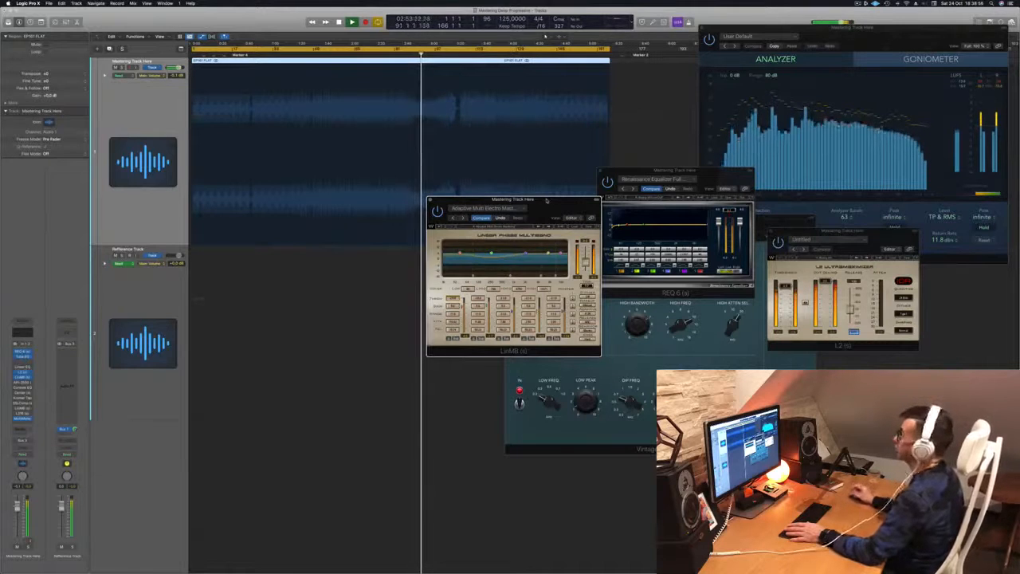
drag(547, 201, 575, 175)
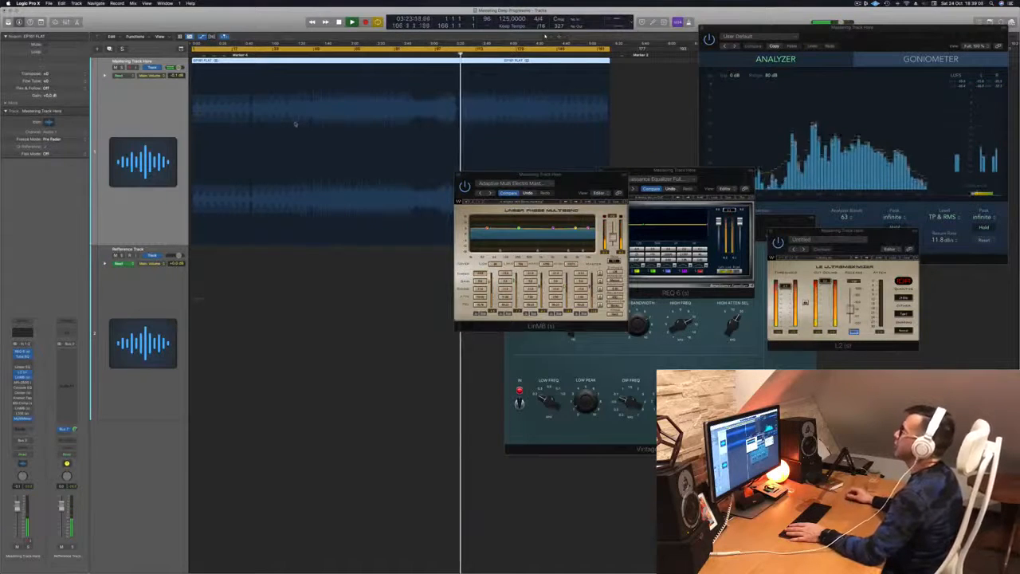
drag(583, 176, 569, 212)
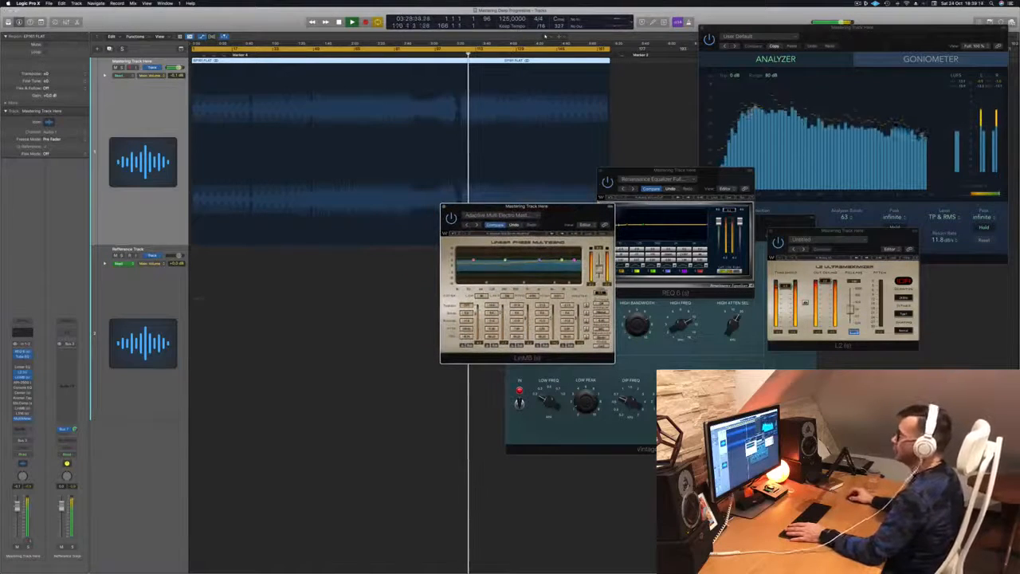
- Open and enable the API-2500 compressor, close its window after auditioning it, and place the Linear Phase Multiband window over the L2
click(22, 382)
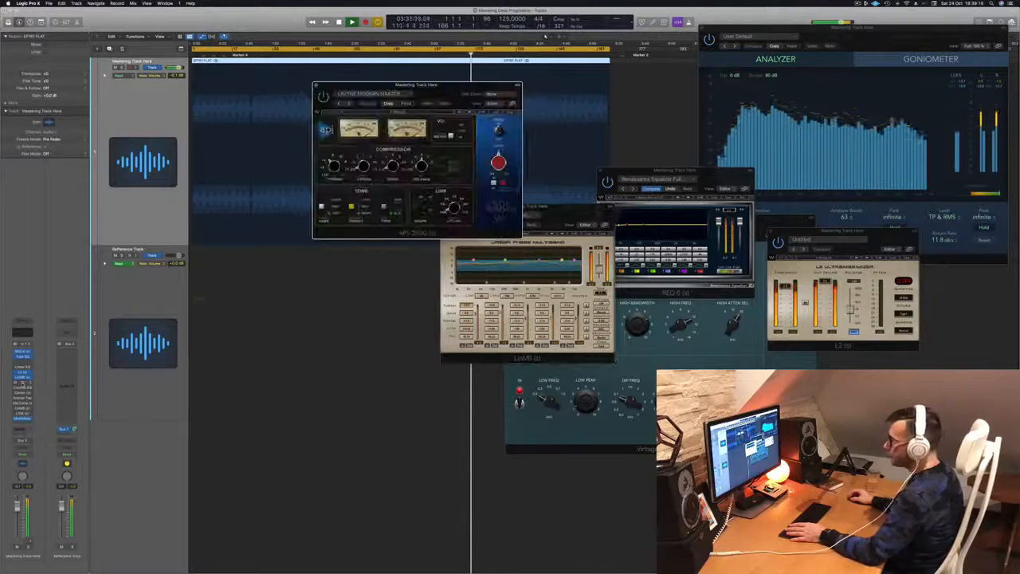
drag(415, 85, 415, 121)
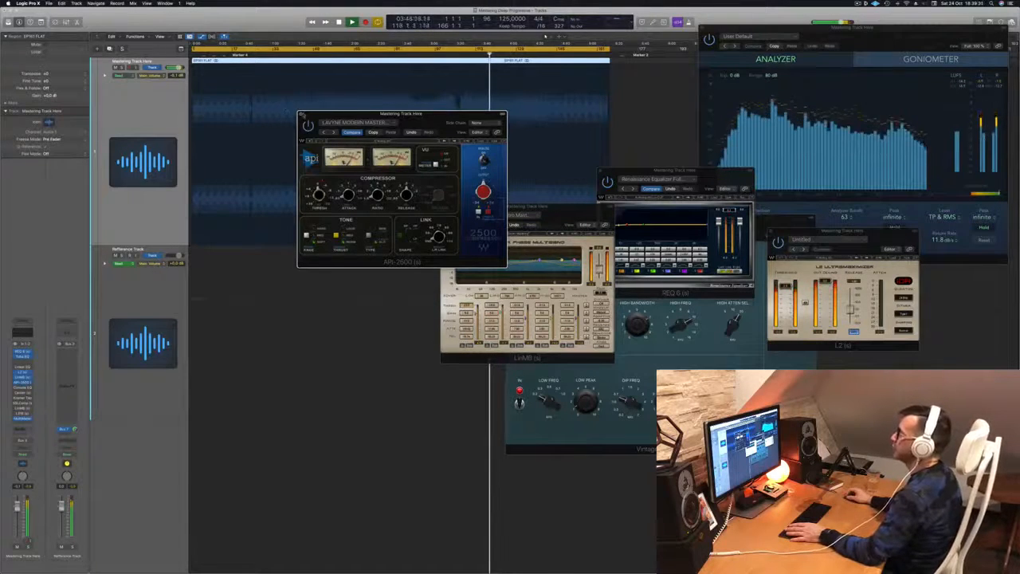
click(303, 115)
drag(565, 208, 891, 196)
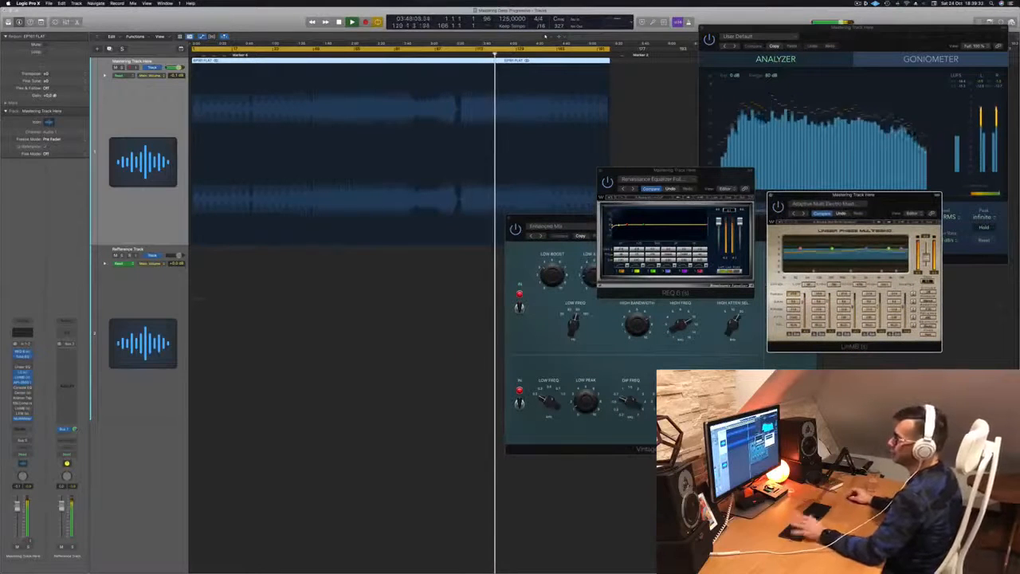
- Open the Vintage Console EQ with the Hot & Bright preset, audition the track from about 2:01, and close the window
click(22, 388)
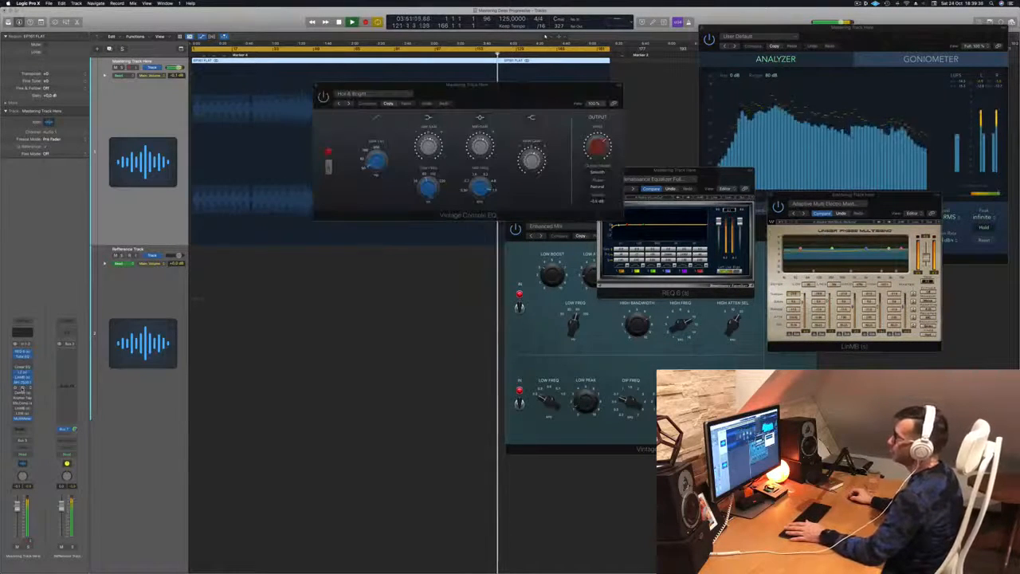
drag(491, 99, 393, 126)
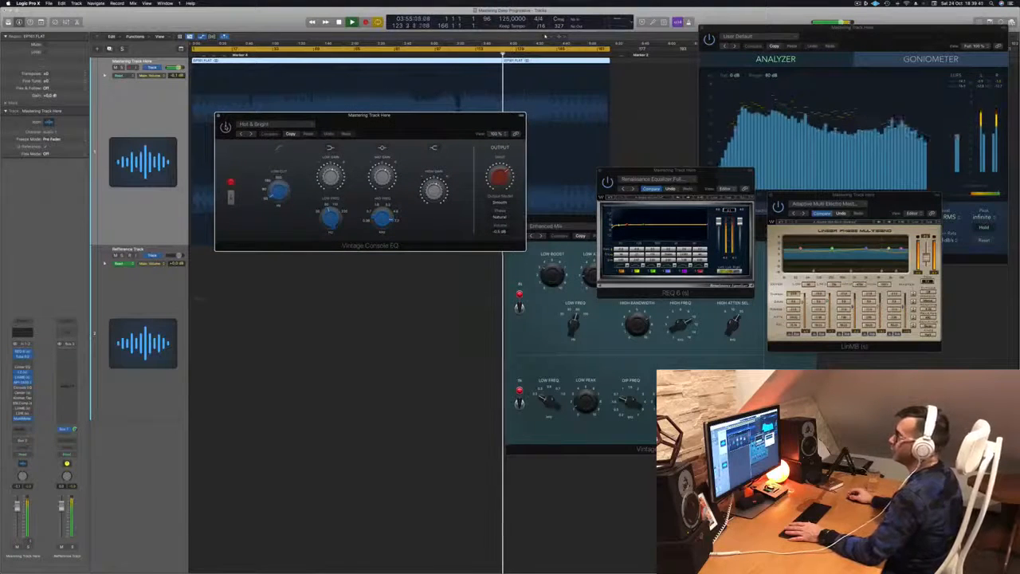
click(353, 54)
drag(415, 120, 491, 247)
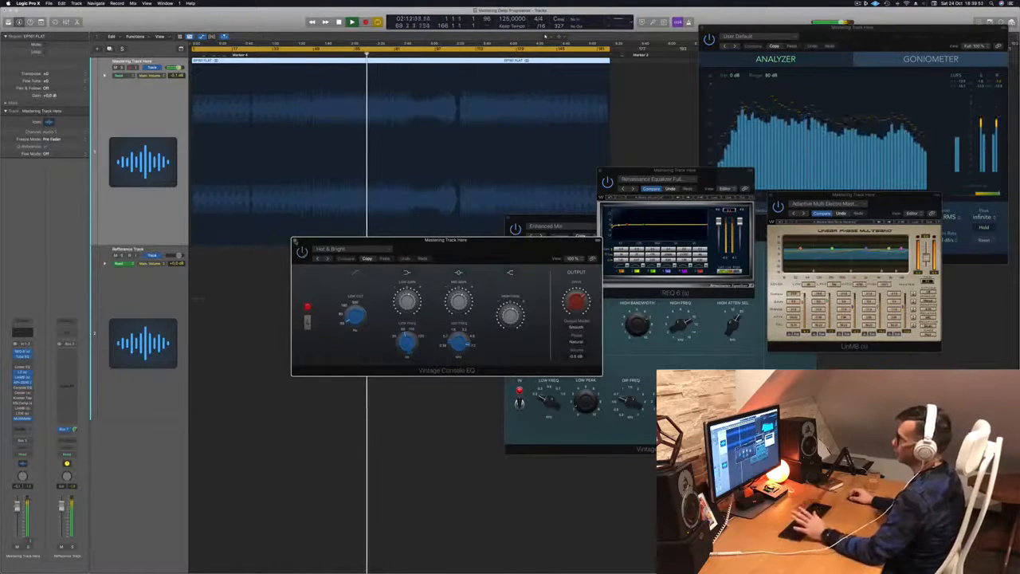
click(295, 241)
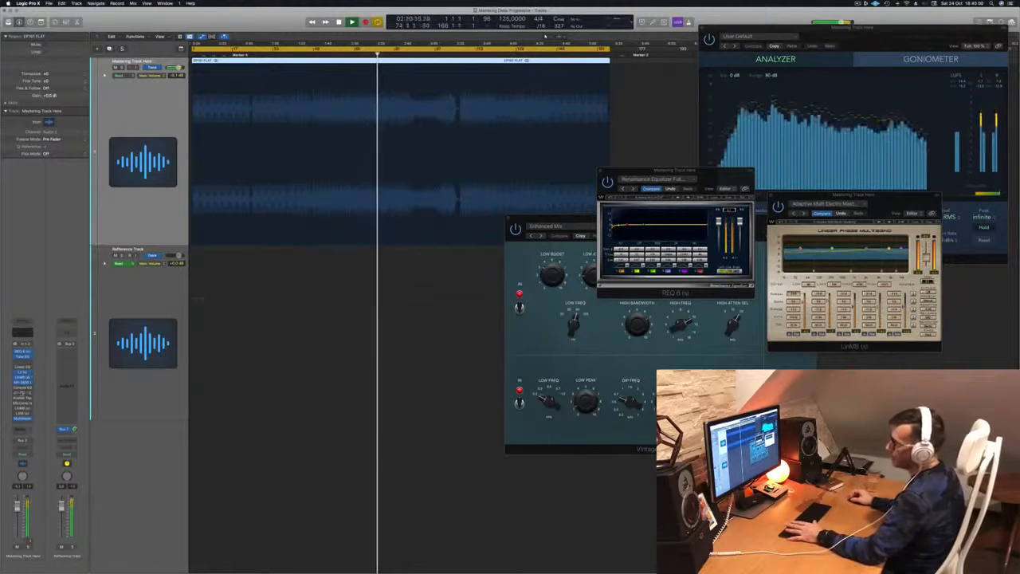
- Open and enable the Center plug-in, position its window beside the Vintage Tube EQ, audition from the track's start, and close it
click(22, 393)
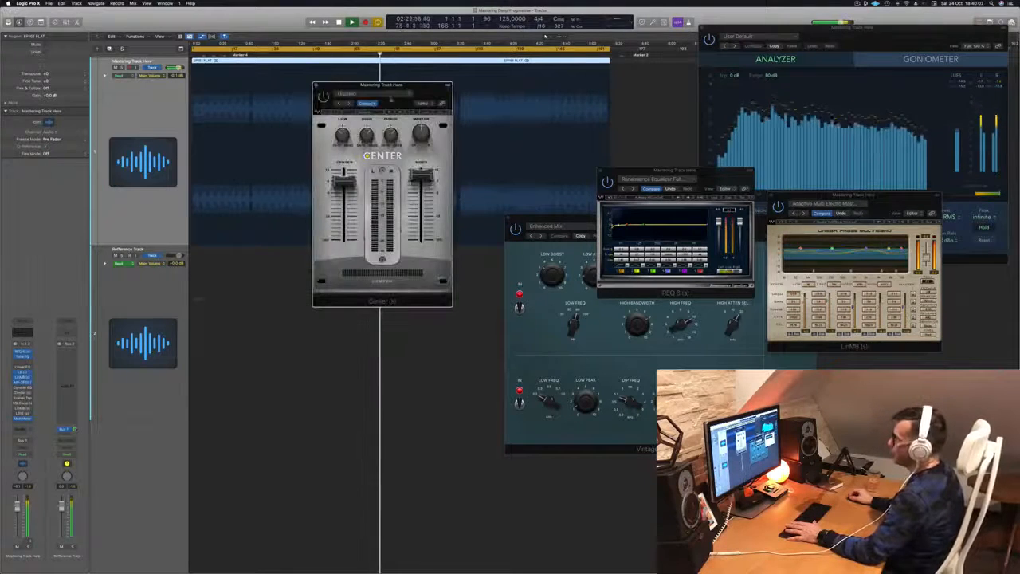
drag(433, 92, 488, 165)
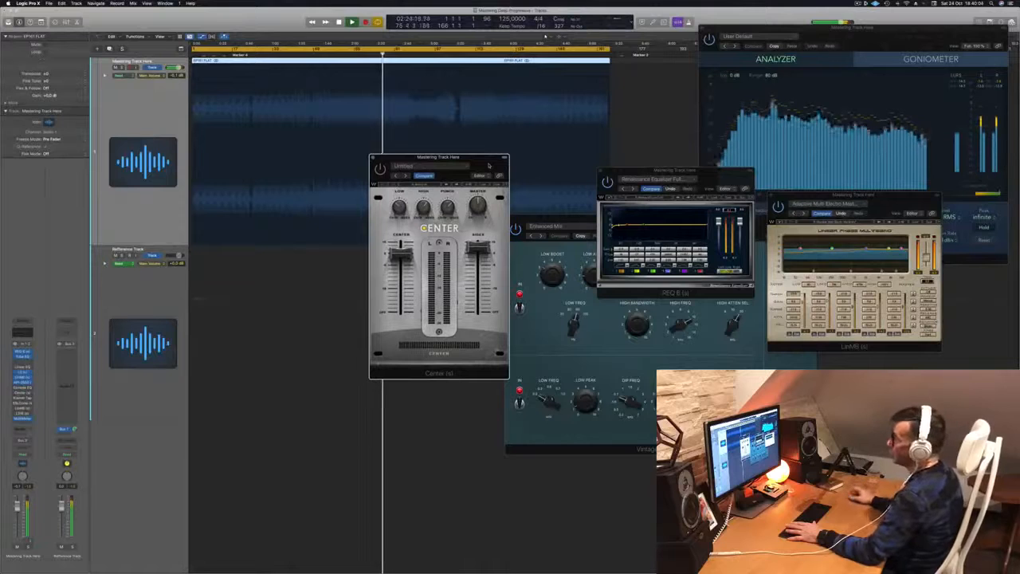
key(Return)
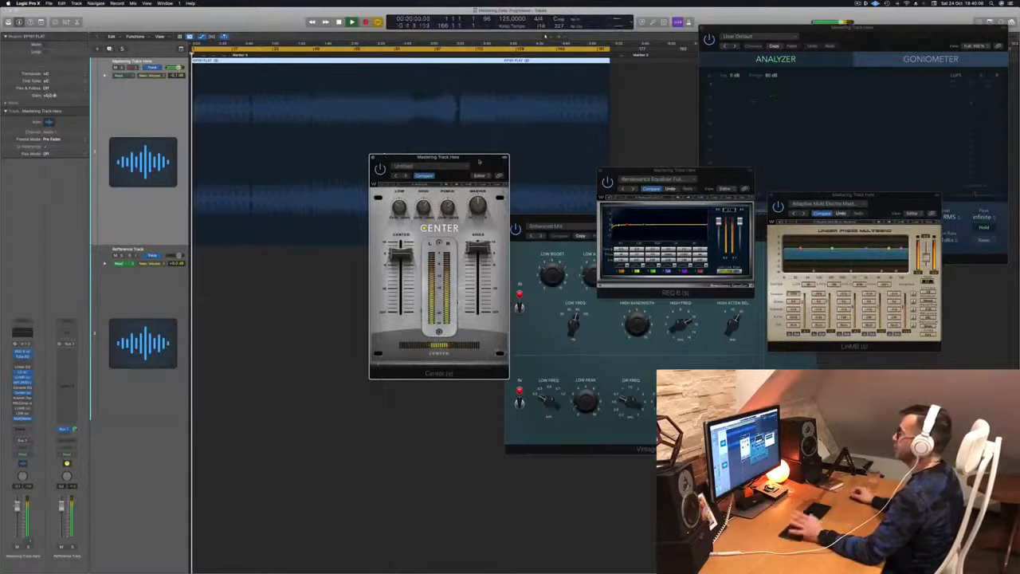
mouse_move(479, 161)
mouse_down()
mouse_move(499, 157)
mouse_move(475, 157)
mouse_up()
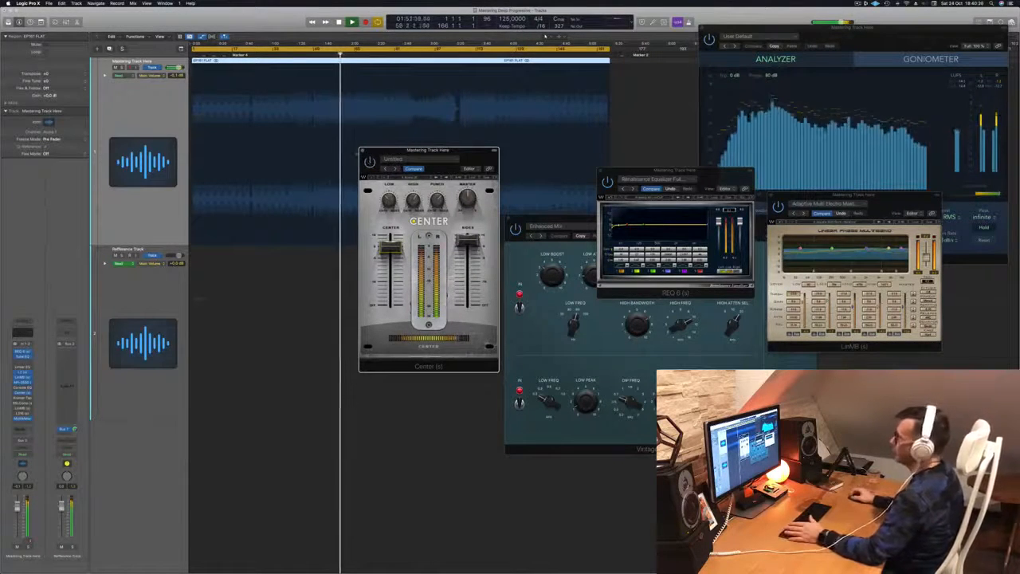
click(363, 150)
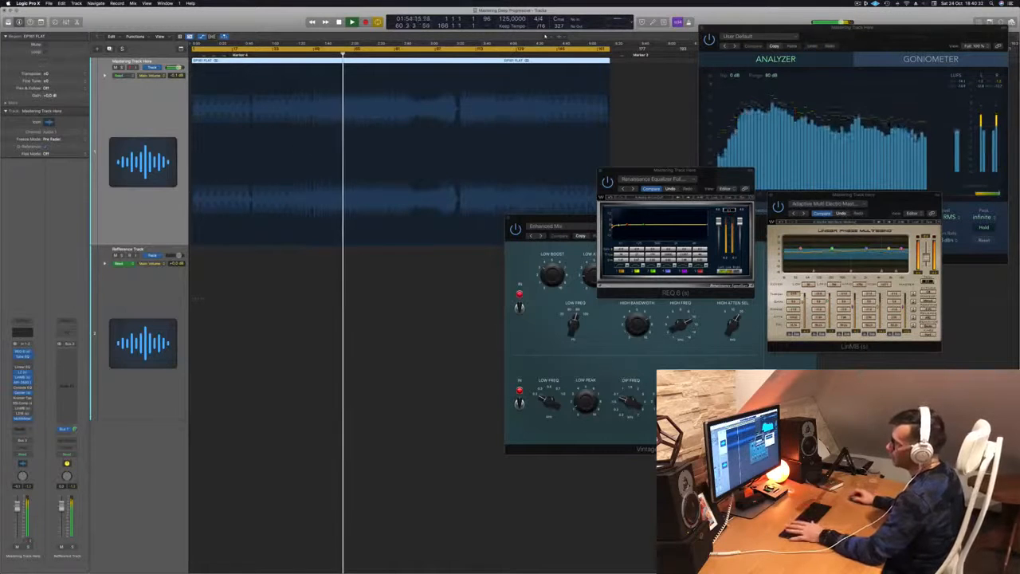
- Open the Kramer Tape plug-in, view its settings briefly, and close it
click(23, 399)
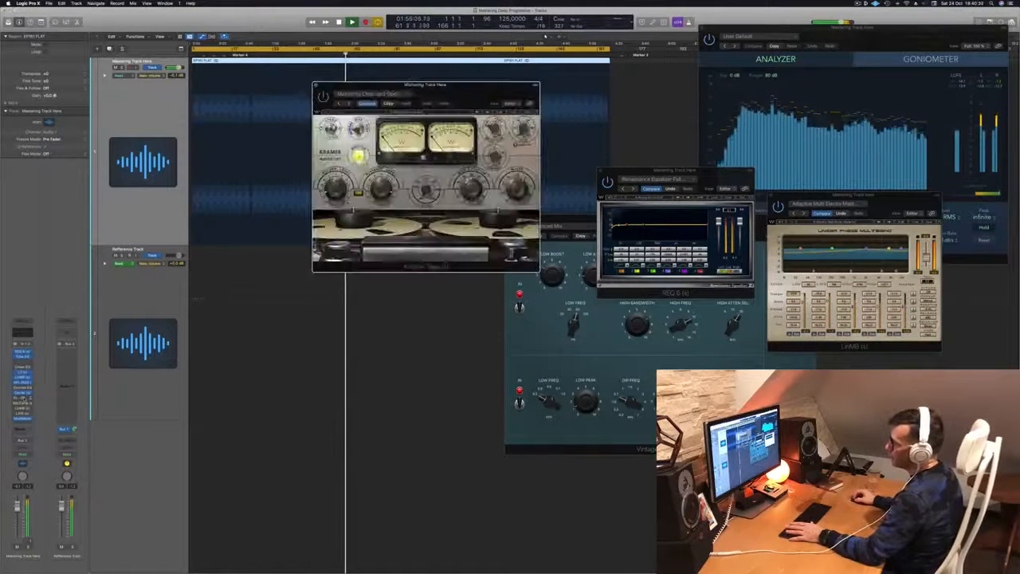
click(24, 399)
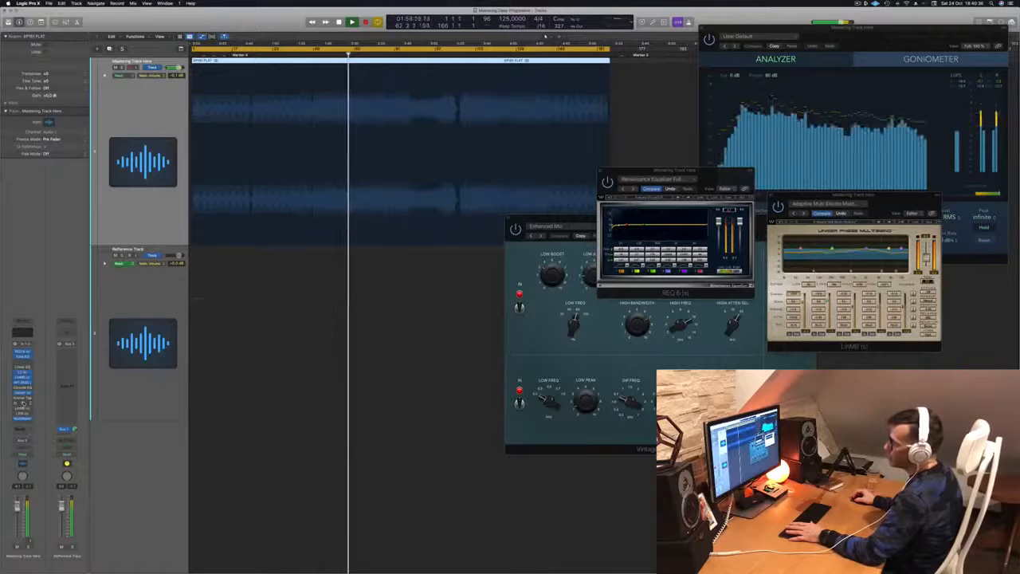
- Open and enable the SSLComp compressor, move its window clear of REQ 6 while auditioning from about 1:38, and close it
click(23, 403)
drag(383, 86, 638, 130)
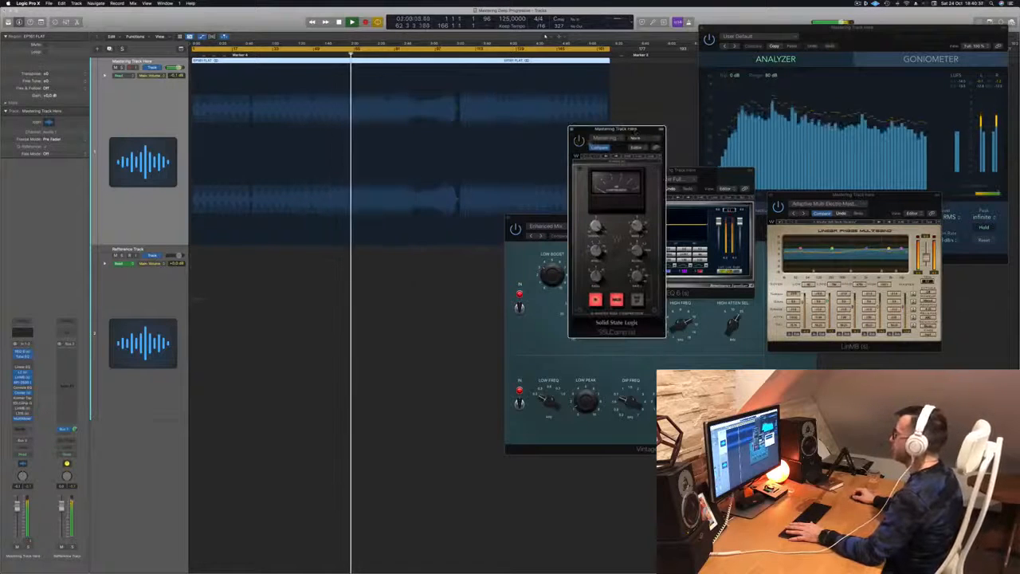
click(322, 56)
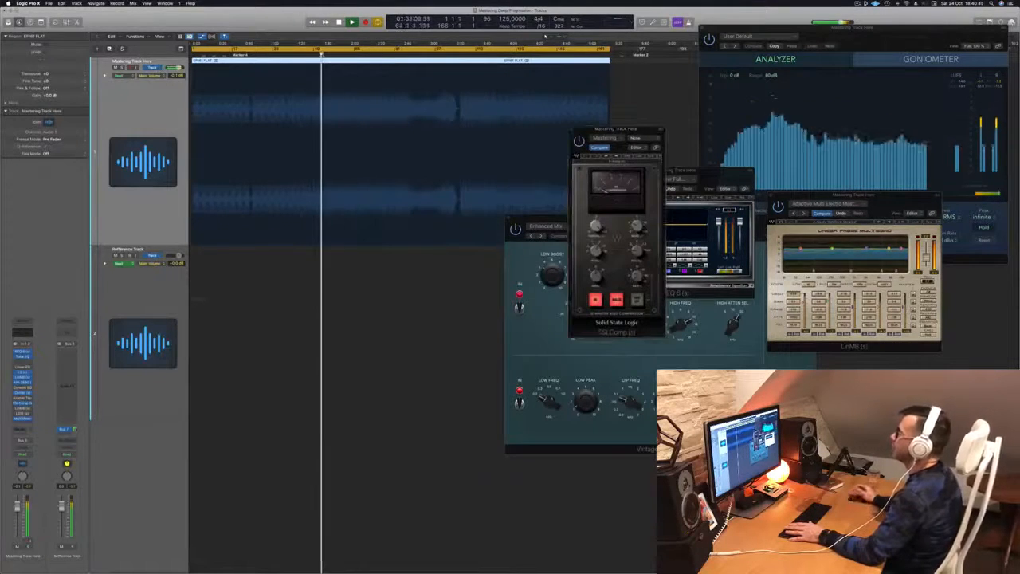
drag(618, 129, 513, 128)
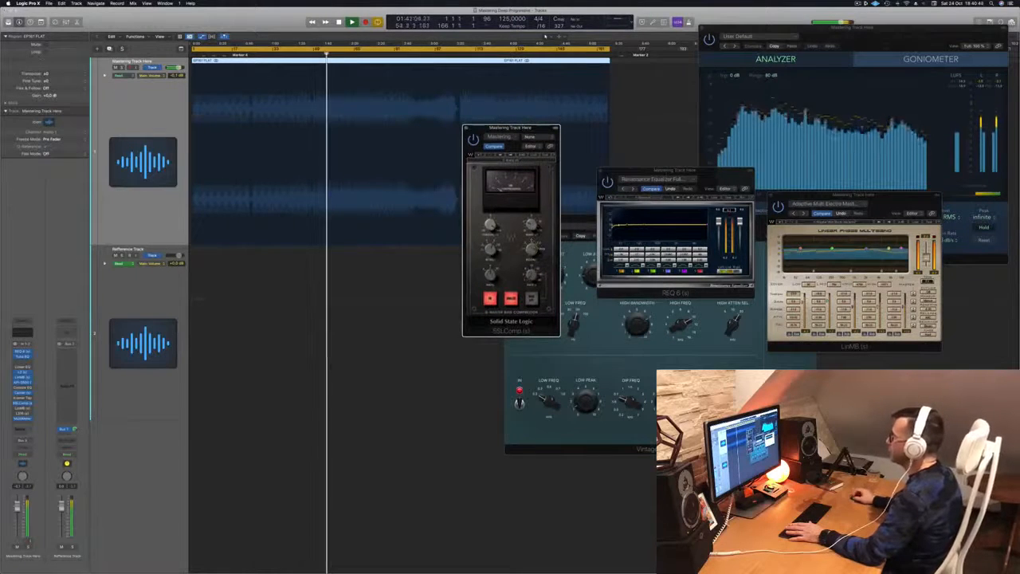
drag(510, 129, 502, 128)
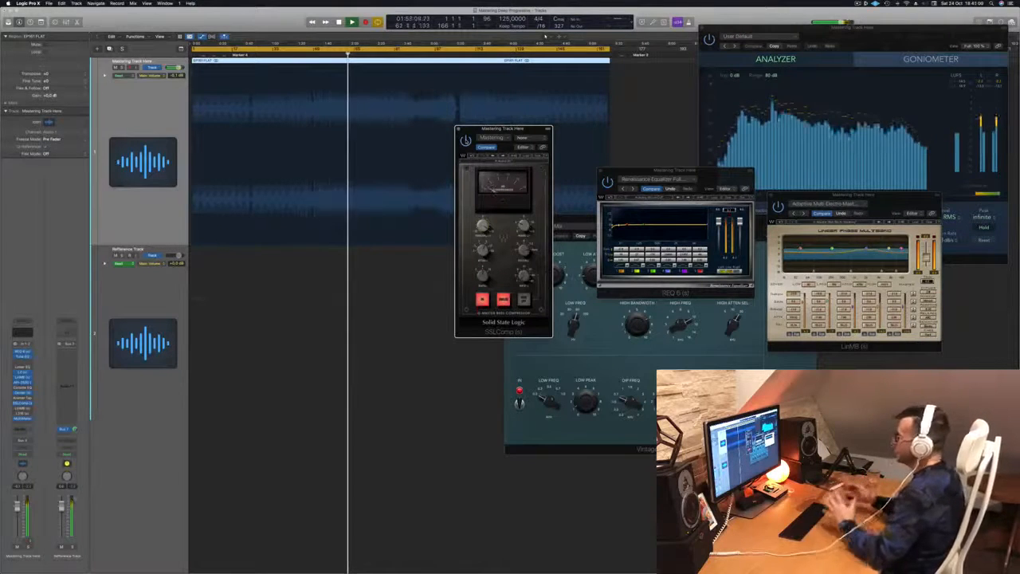
drag(479, 129, 428, 127)
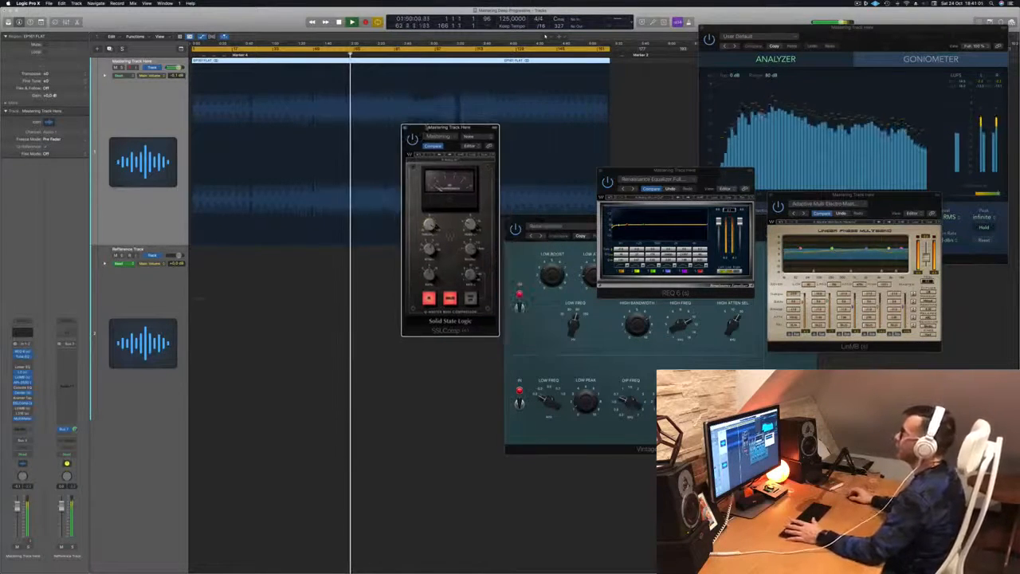
click(405, 127)
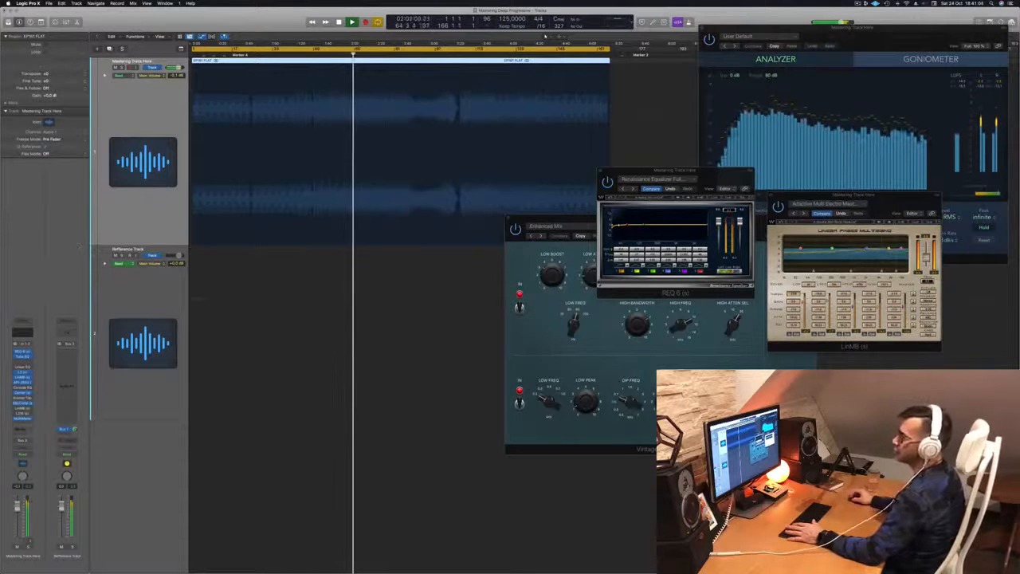
- Open the second Linear Phase Multiband with the Multi Opto Mastering preset, position its window, and audition from about 2:21
click(23, 409)
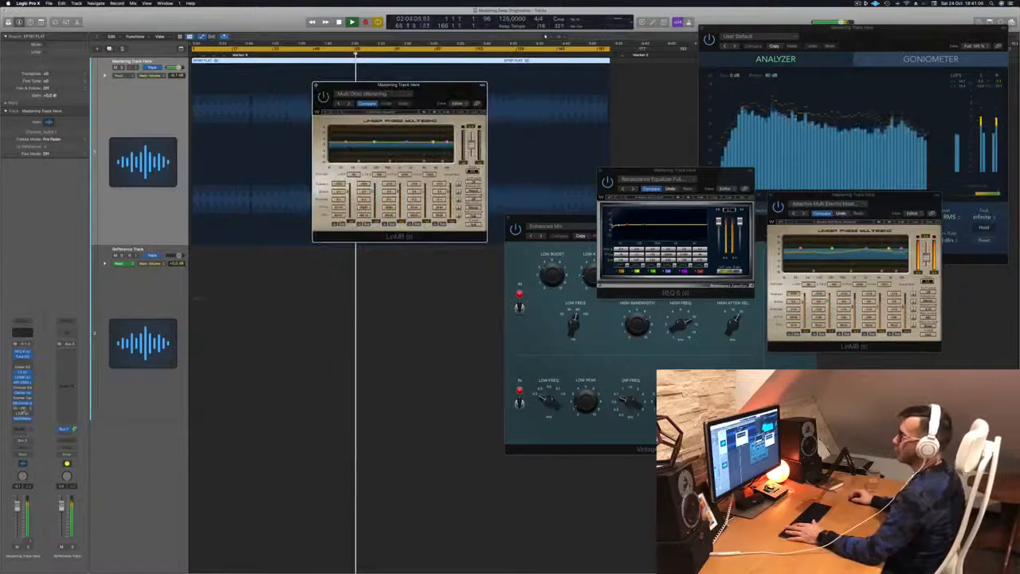
drag(432, 102, 431, 182)
key(space)
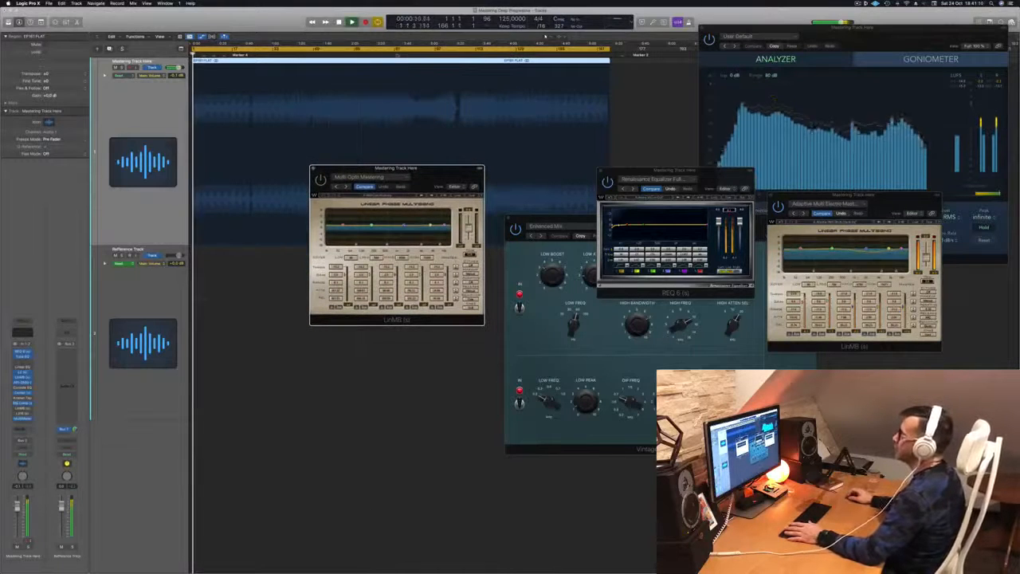
click(397, 55)
click(380, 55)
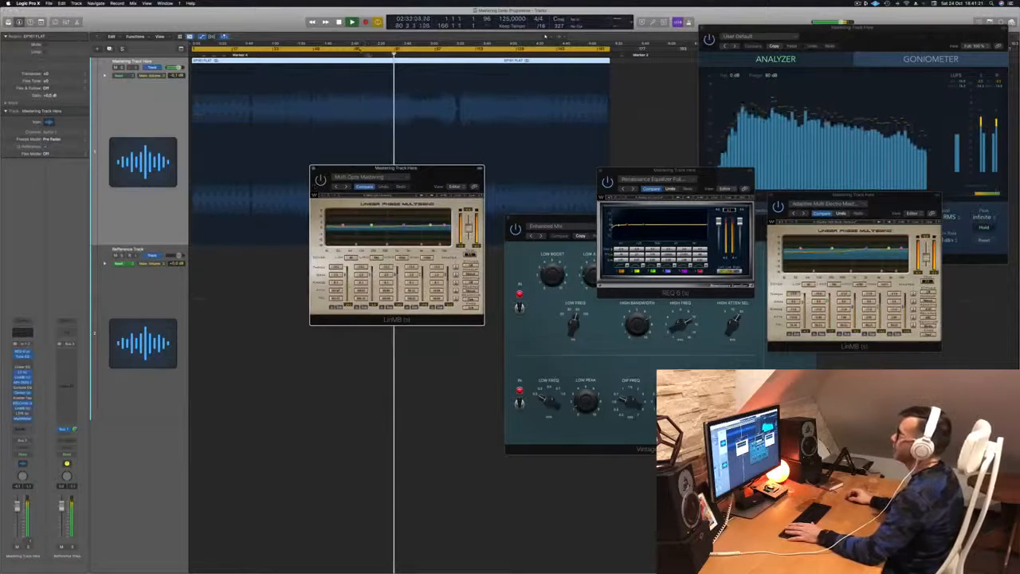
- Replay from slightly earlier to audition the second Linear Phase Multiband, reposition its window clear of REQ 6, and hide the track automation
click(370, 54)
drag(433, 174, 409, 175)
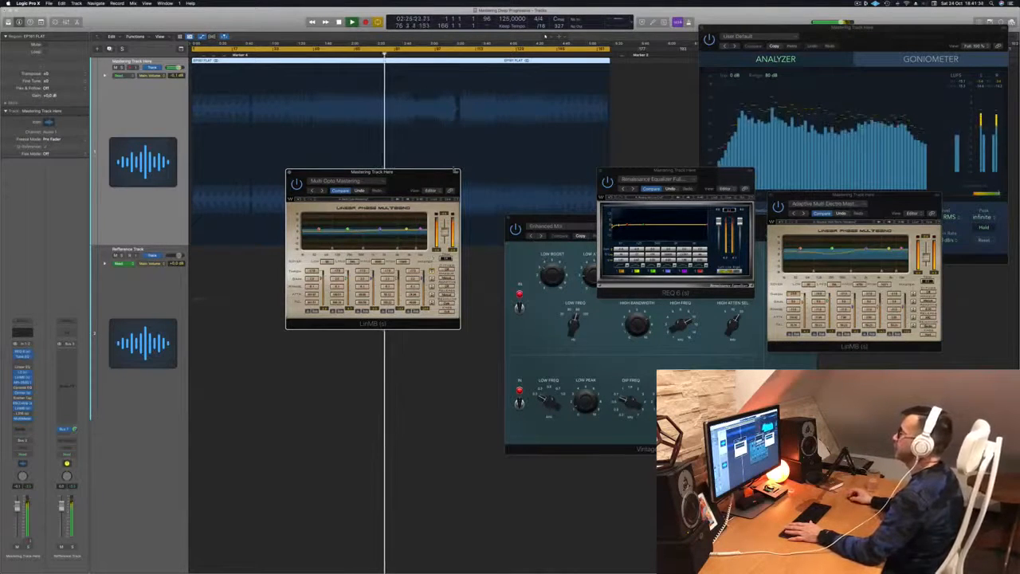
click(455, 168)
click(215, 111)
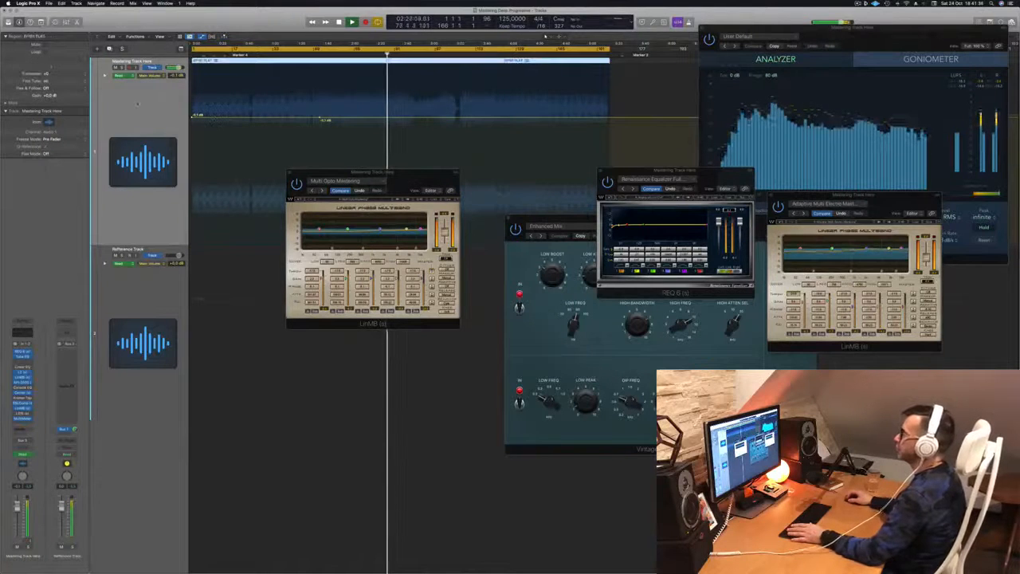
drag(393, 170, 495, 183)
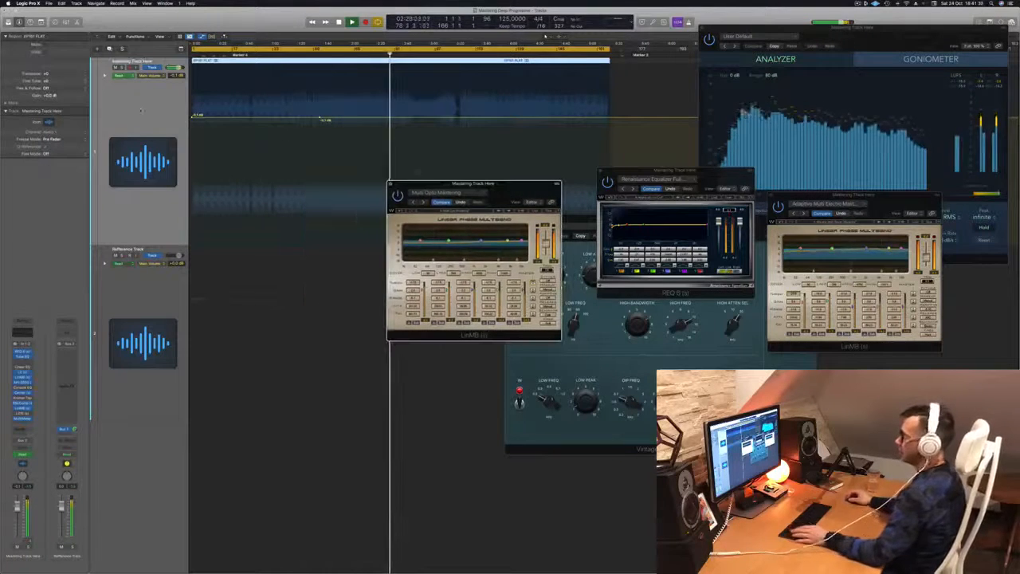
key(a)
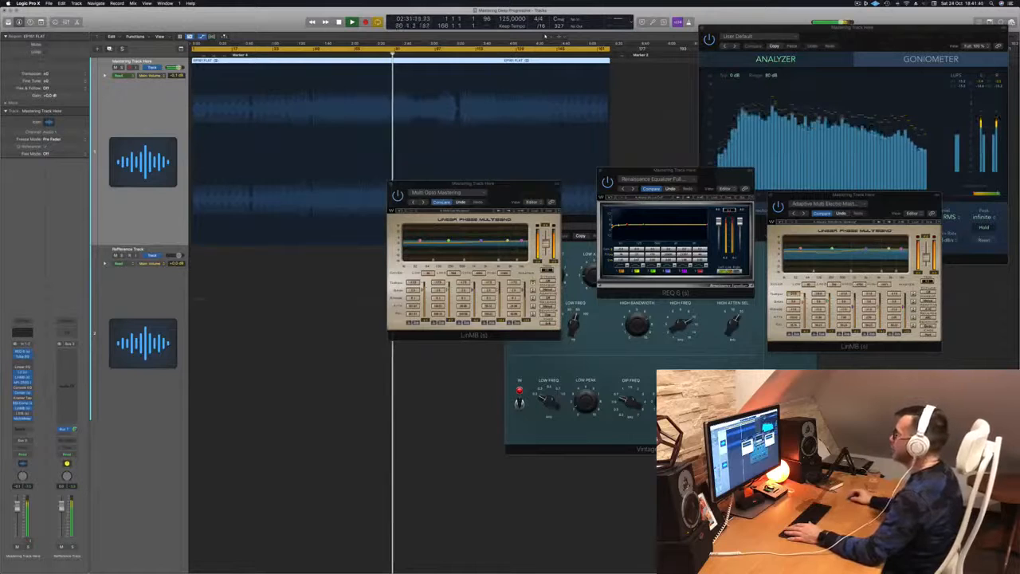
- Move the REQ 6 and second Linear Phase Multiband windows lower, side by side over the Vintage Tube EQ
click(548, 269)
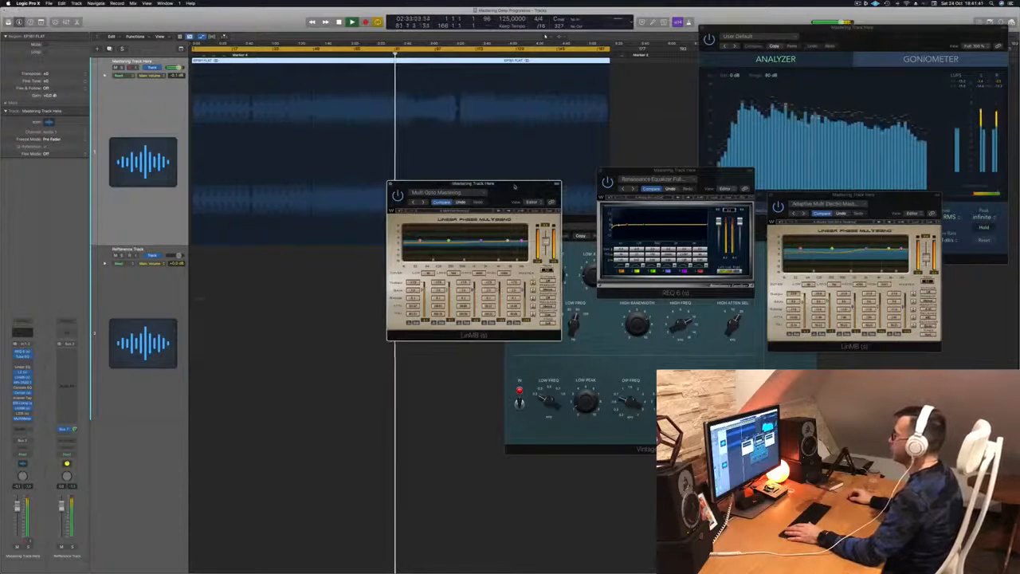
drag(514, 187, 508, 195)
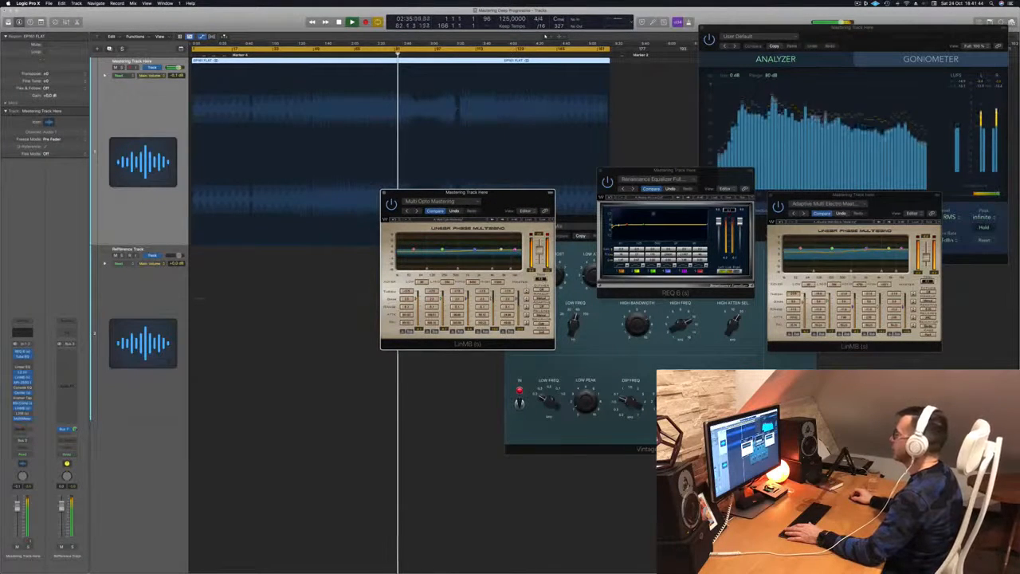
drag(705, 177, 705, 219)
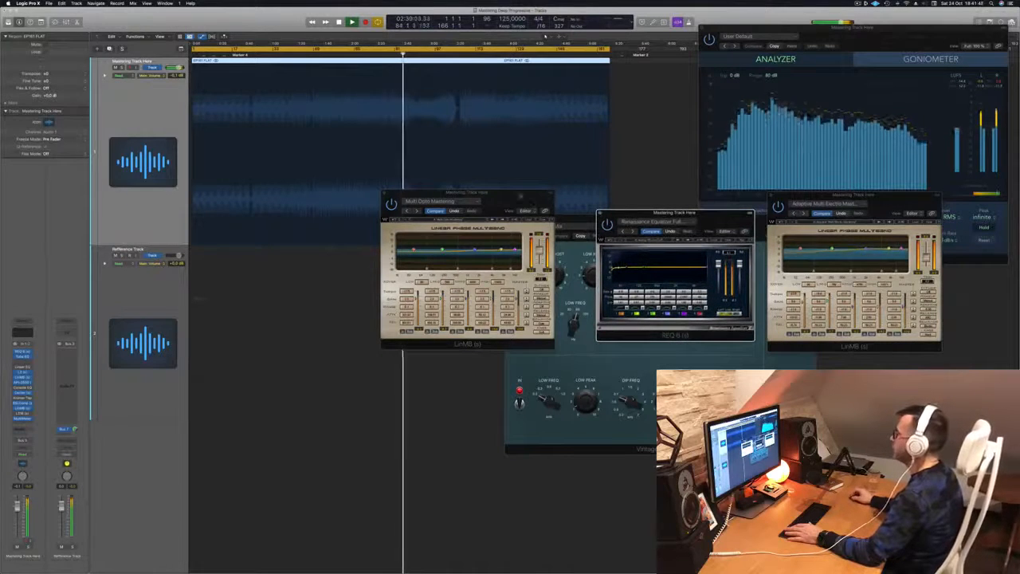
drag(468, 192, 503, 244)
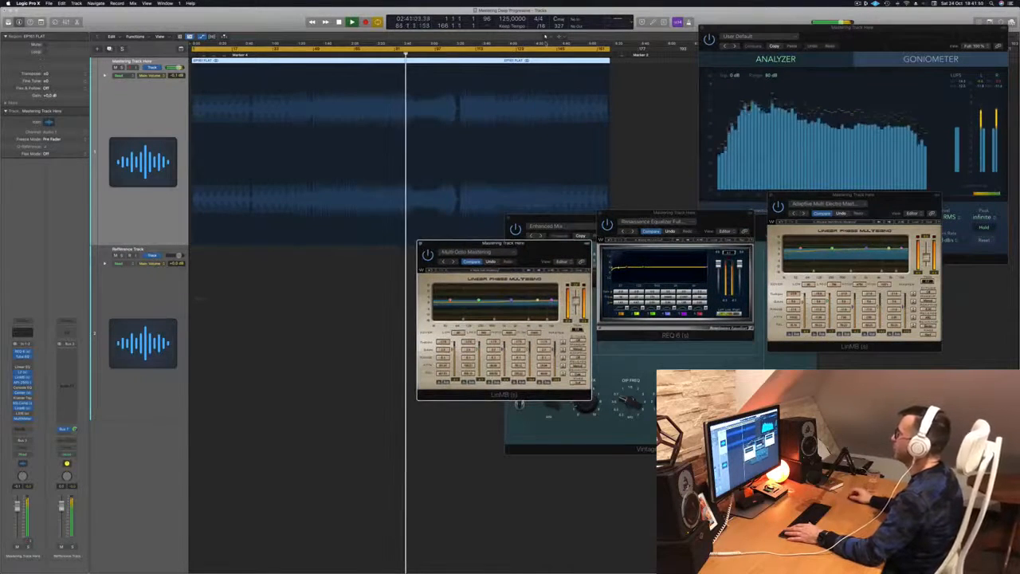
- Audition the second Linear Phase Multiband through the breakdown from about 3:03, moving its window in front of REQ 6
click(448, 55)
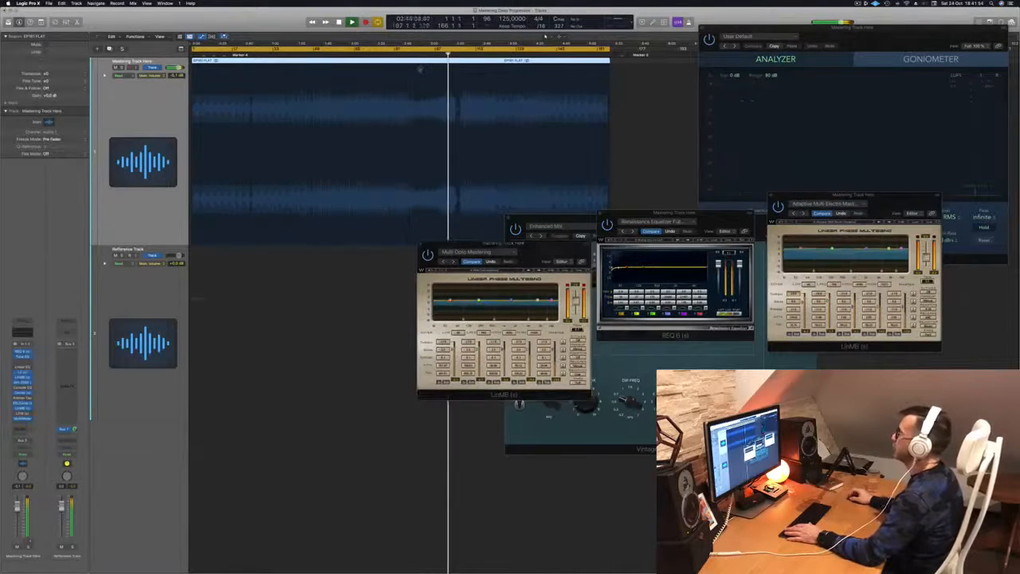
click(435, 55)
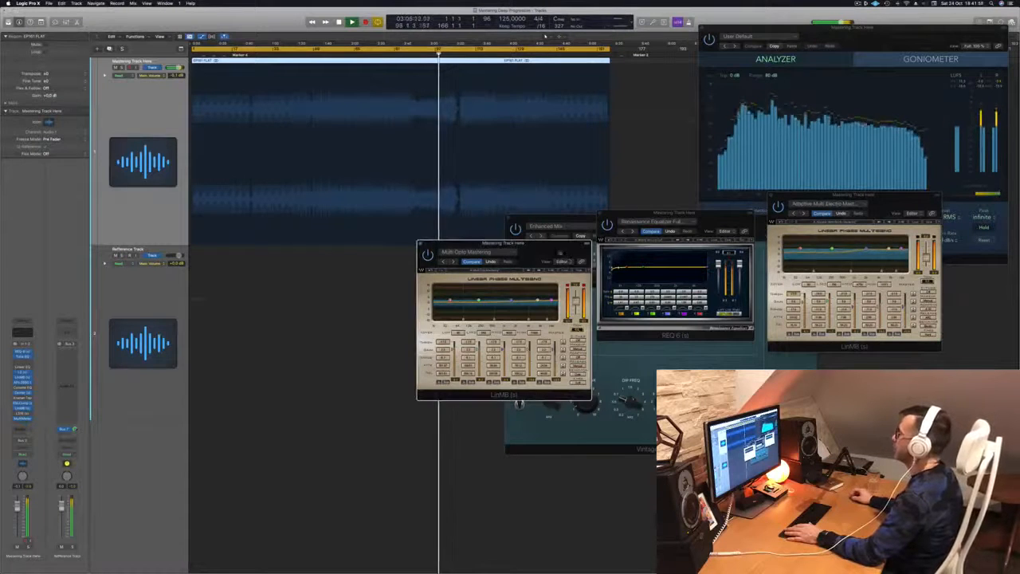
drag(546, 250, 687, 312)
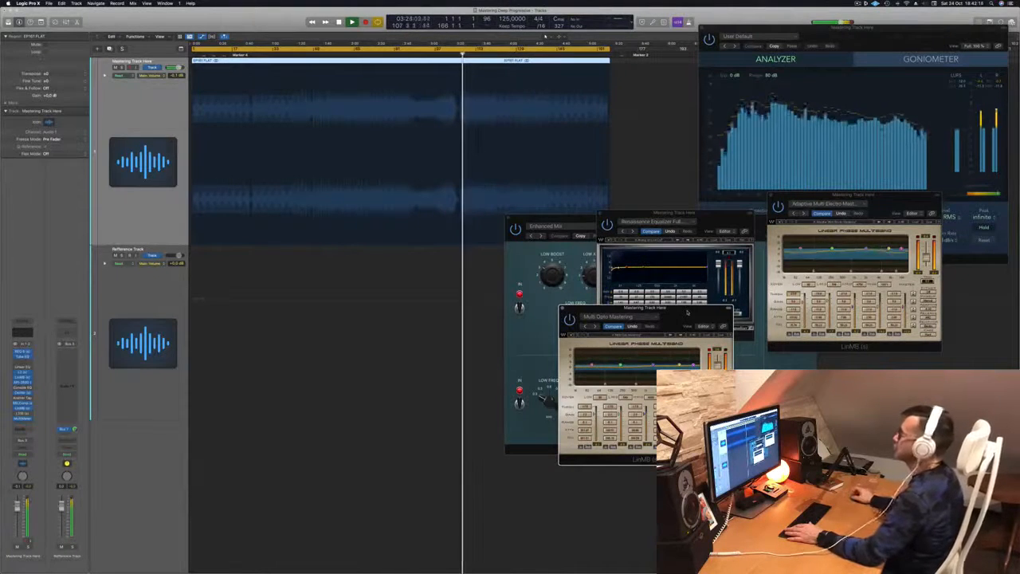
drag(692, 311, 732, 274)
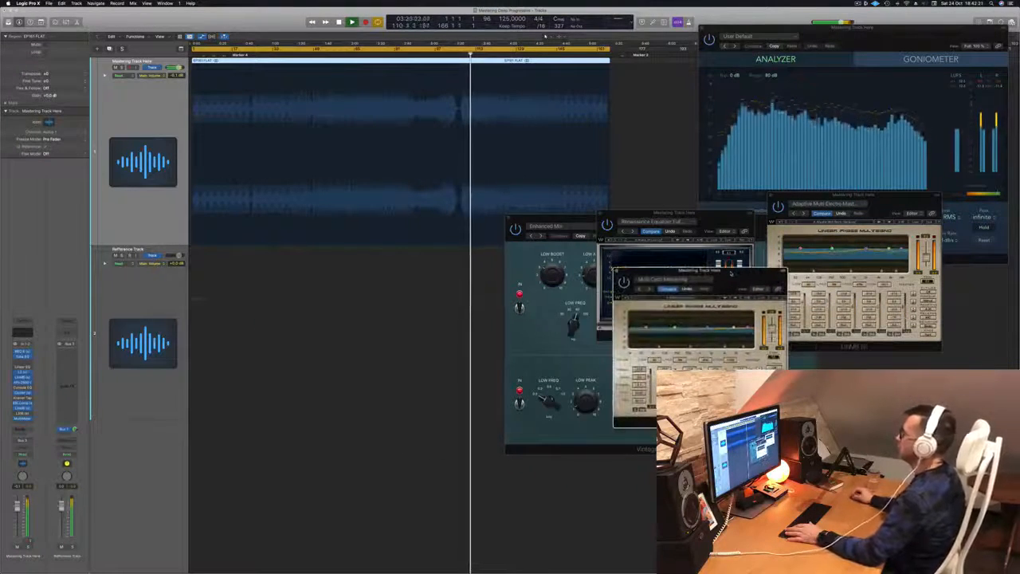
- Restart the audition from the track's start, shift the second Linear Phase Multiband beside the first, and bring the MultiMeter forward
key(space)
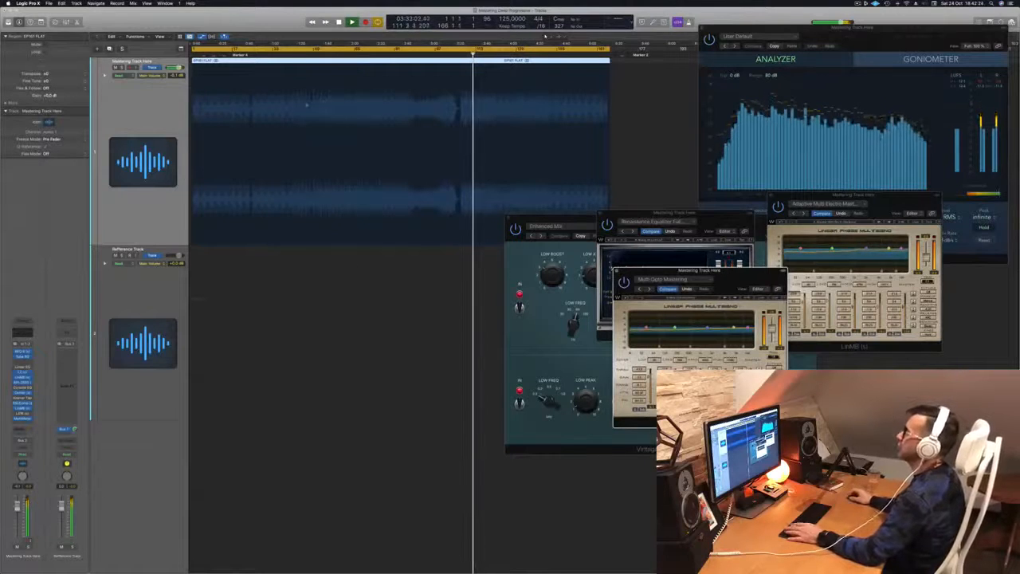
key(space)
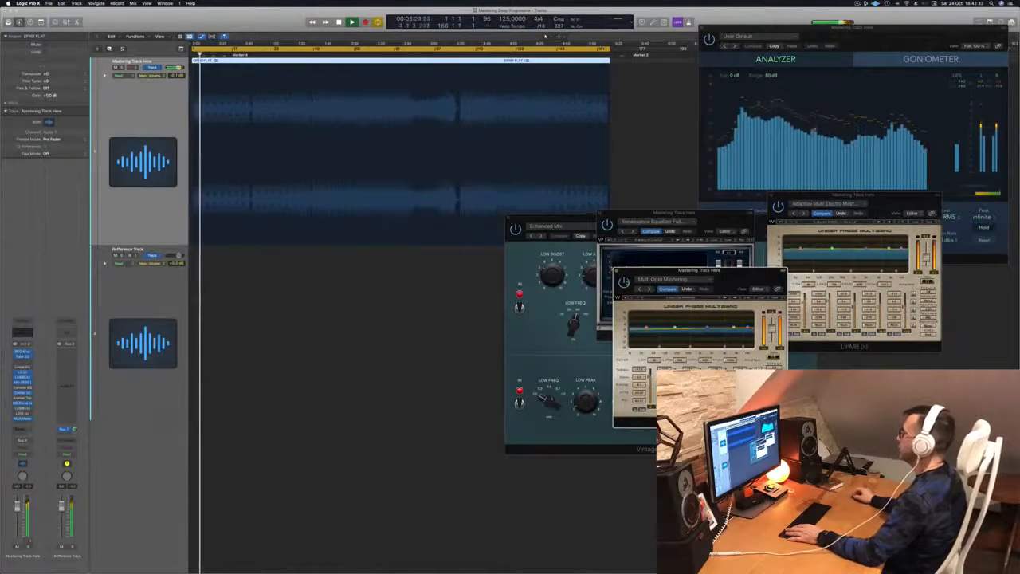
drag(738, 275, 691, 240)
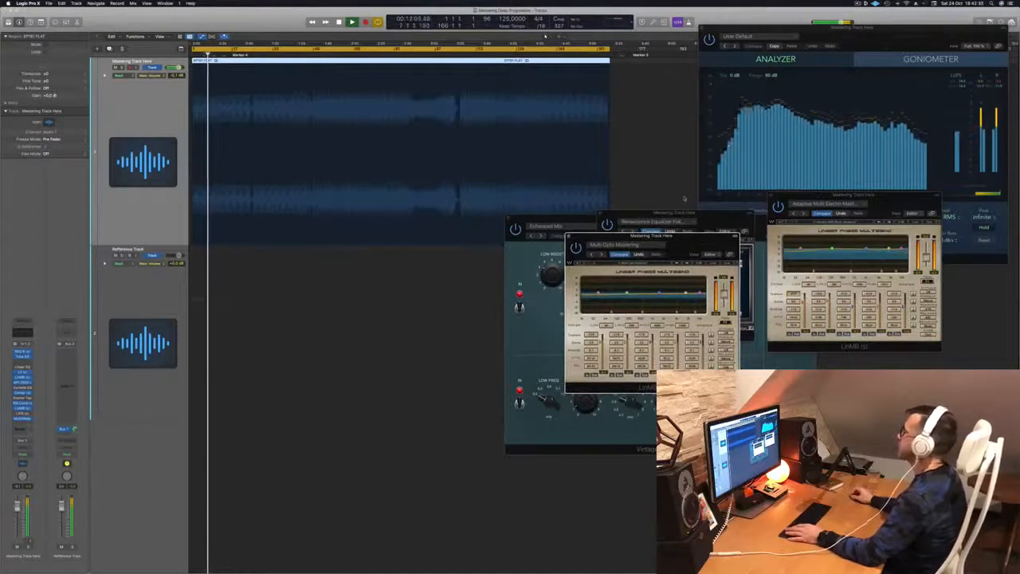
click(811, 115)
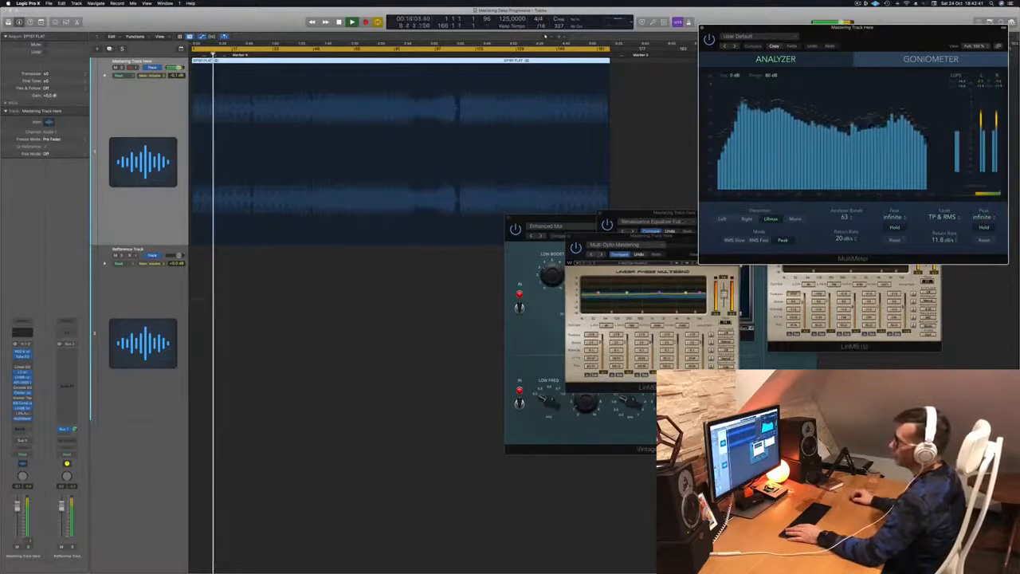
- Open and enable the L316 limiter with the Basic 1 preset, and position its window over the track while auditioning
click(23, 413)
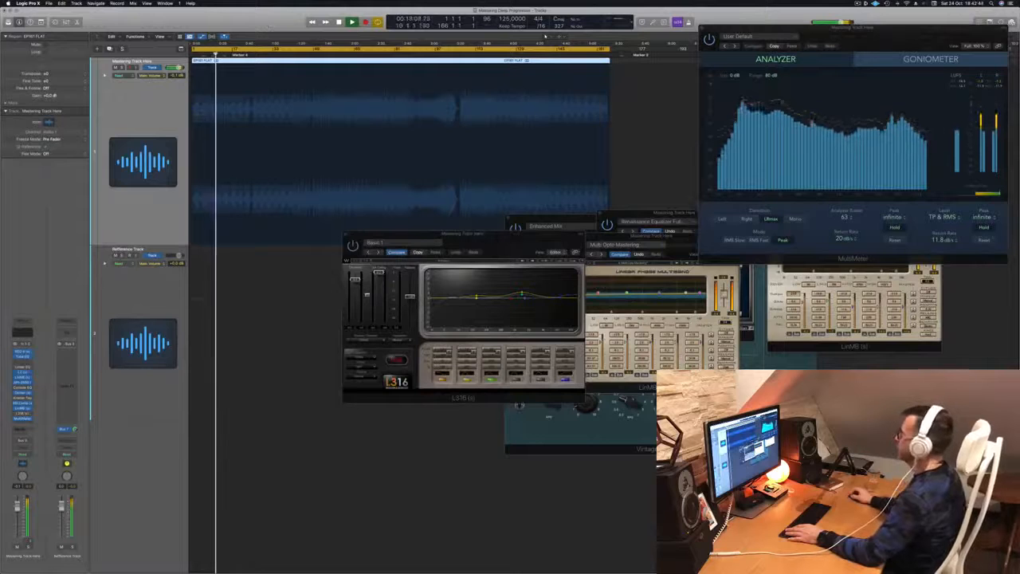
click(857, 3)
click(797, 15)
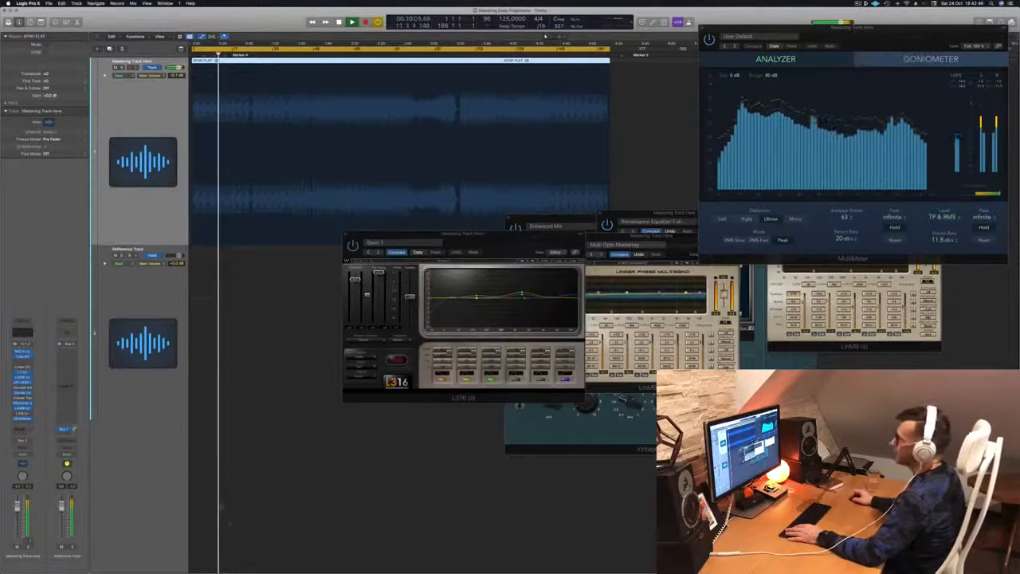
click(24, 413)
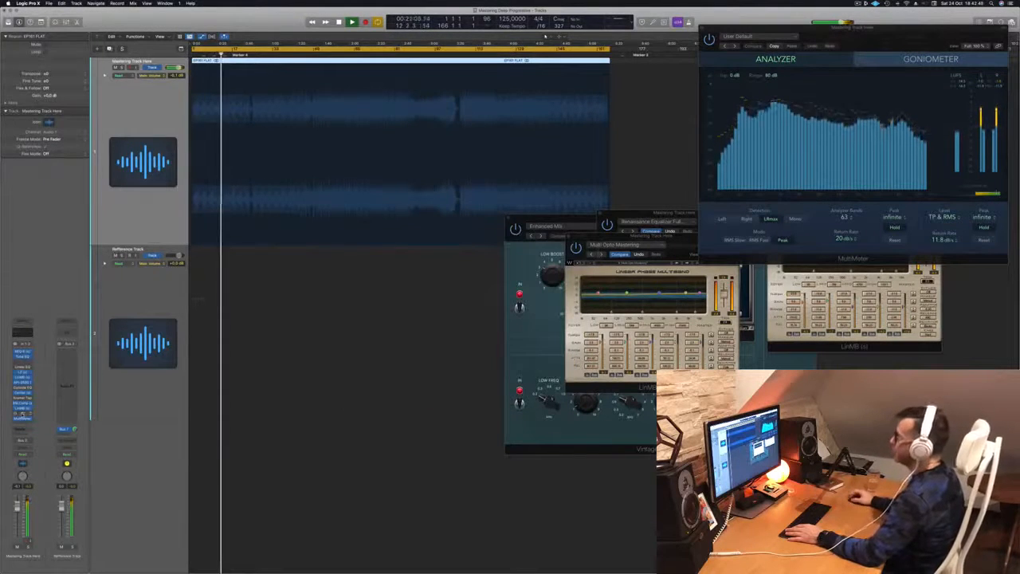
click(22, 414)
drag(502, 239, 502, 166)
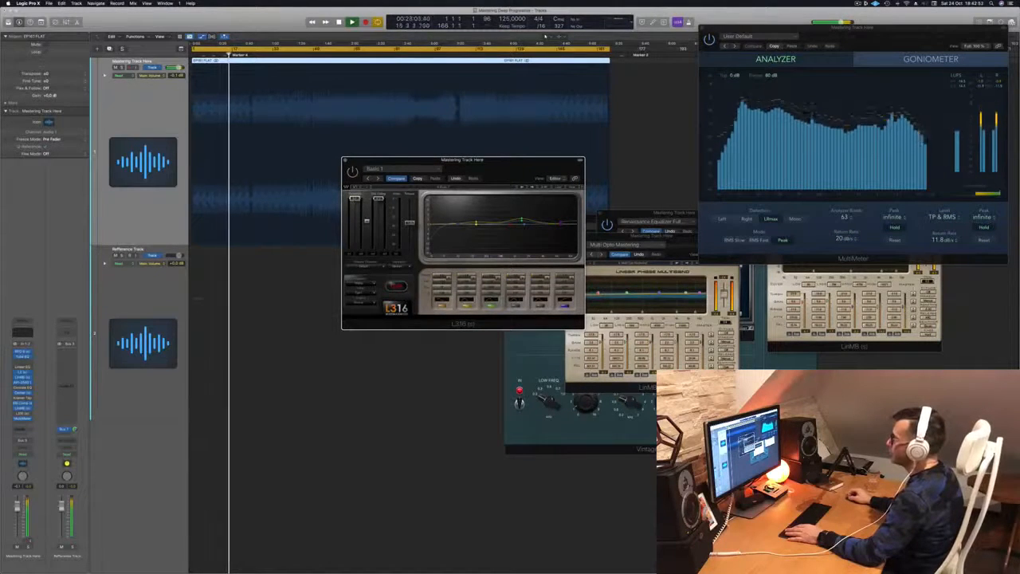
drag(499, 176, 514, 175)
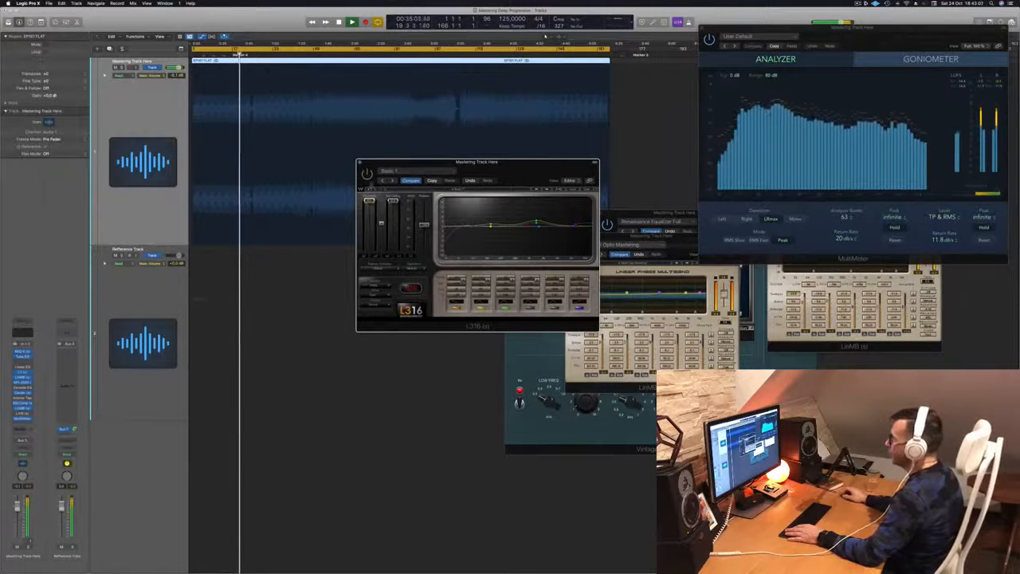
mouse_move(504, 169)
mouse_down()
mouse_move(489, 181)
mouse_move(503, 182)
mouse_up()
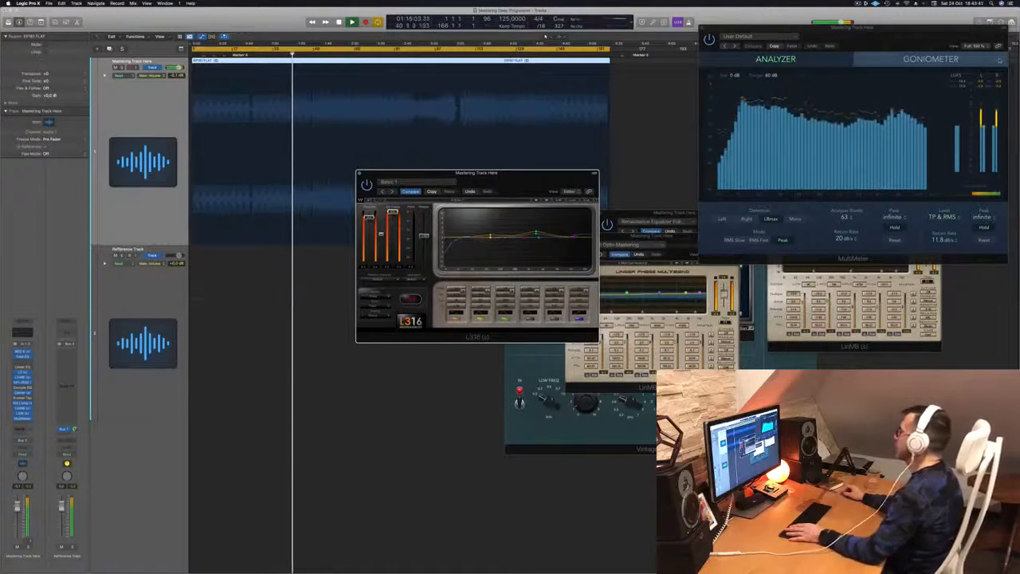
- Restart playback from the track's start and place the MultiMeter window beside the L316 to watch the levels
click(955, 32)
drag(955, 33, 823, 79)
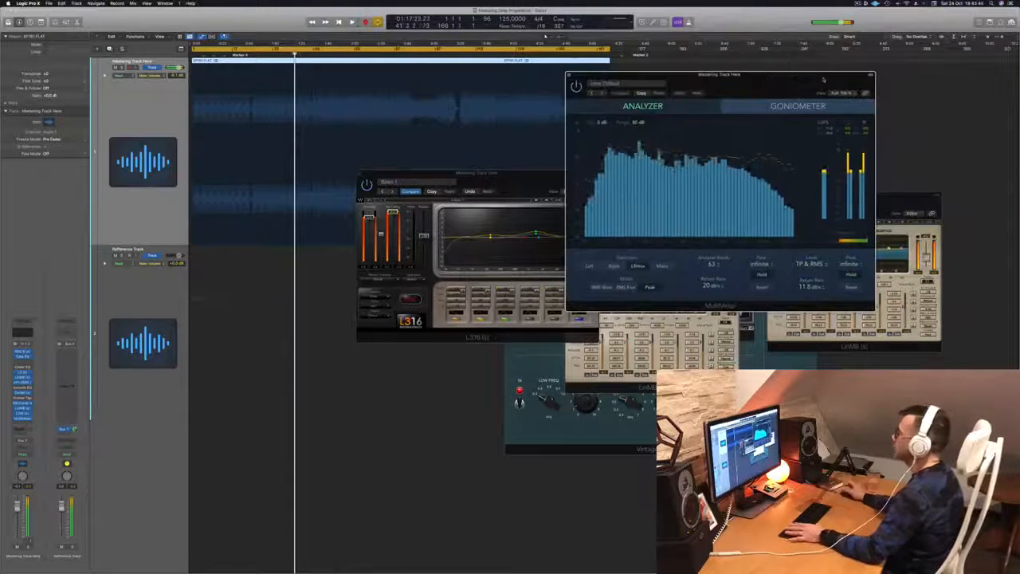
key(Return)
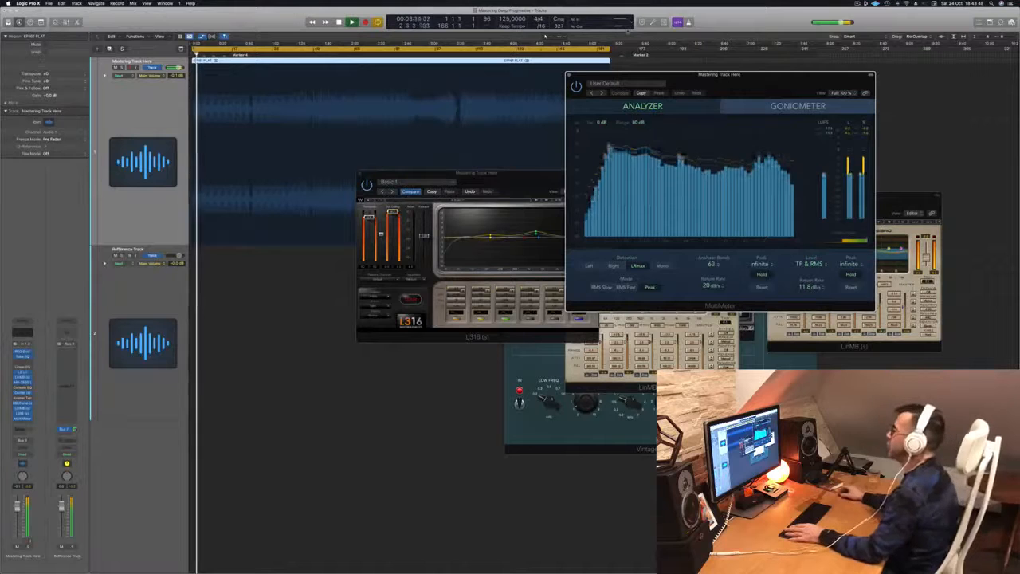
drag(734, 84, 796, 59)
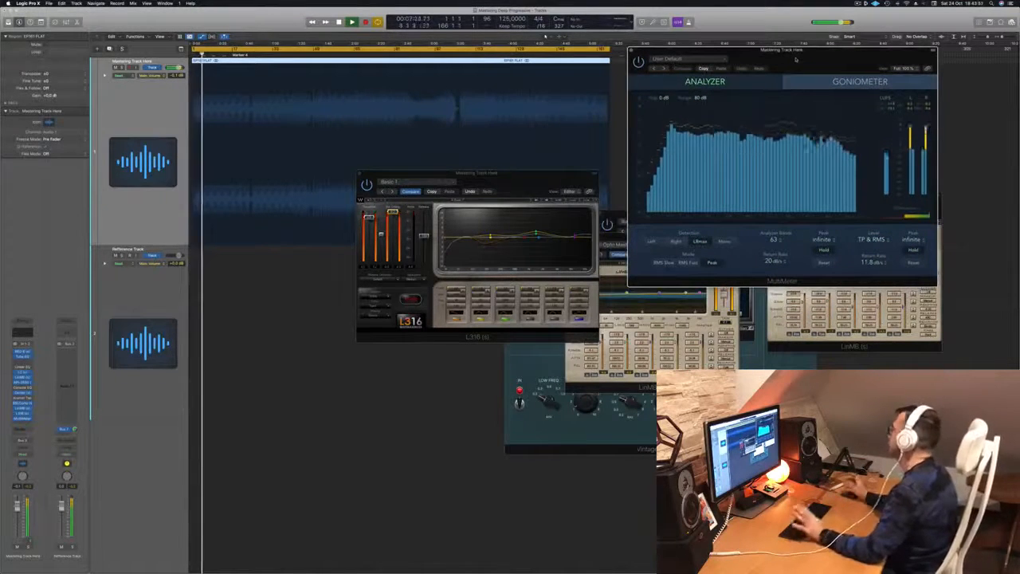
- Audition the L316 limiter from about 2:29, moving its window clear of the Vintage Tube EQ
click(388, 54)
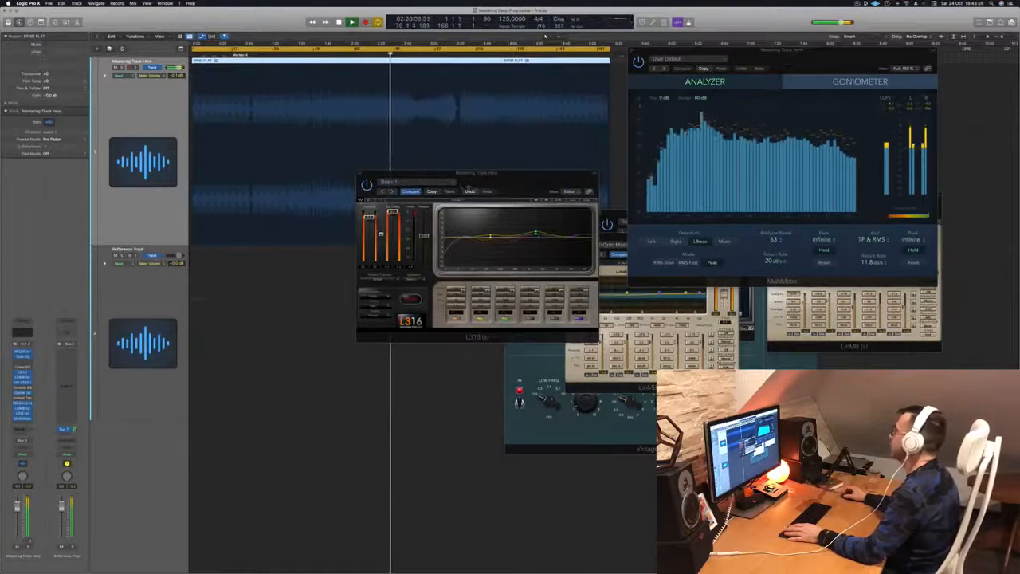
drag(460, 186, 386, 213)
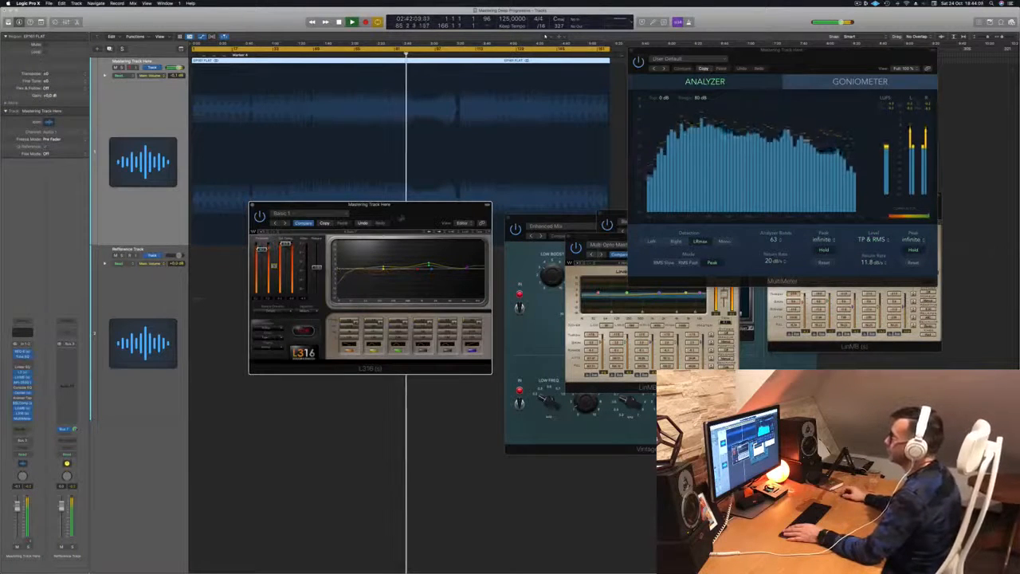
drag(399, 205, 457, 211)
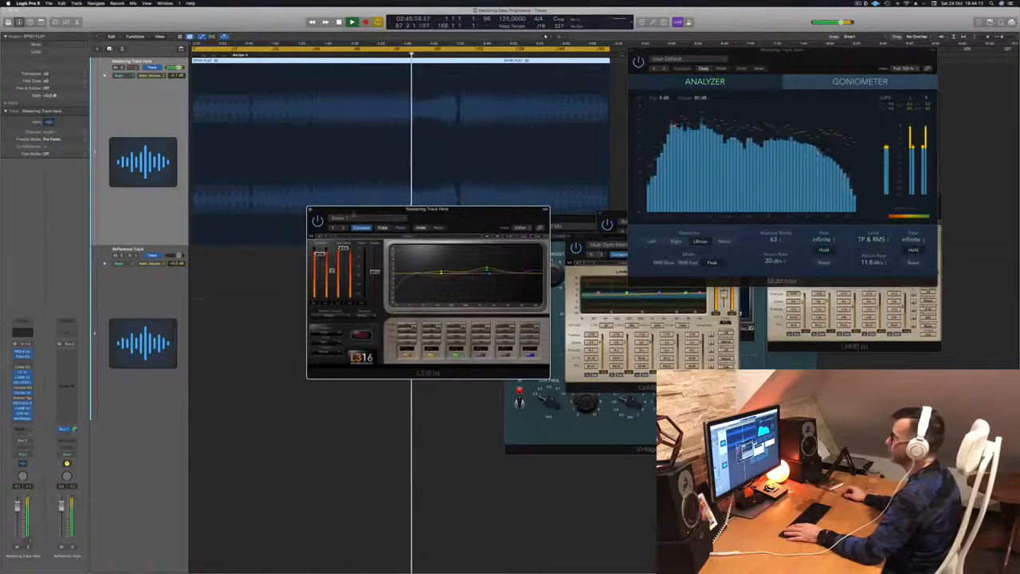
mouse_move(457, 215)
mouse_down()
mouse_move(396, 223)
mouse_move(458, 224)
mouse_up()
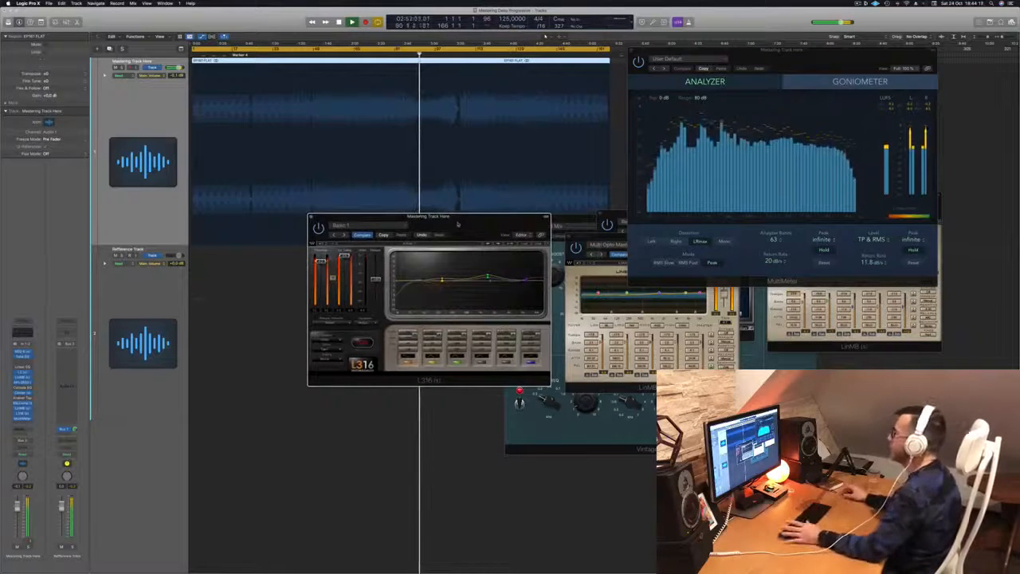
drag(470, 218, 424, 231)
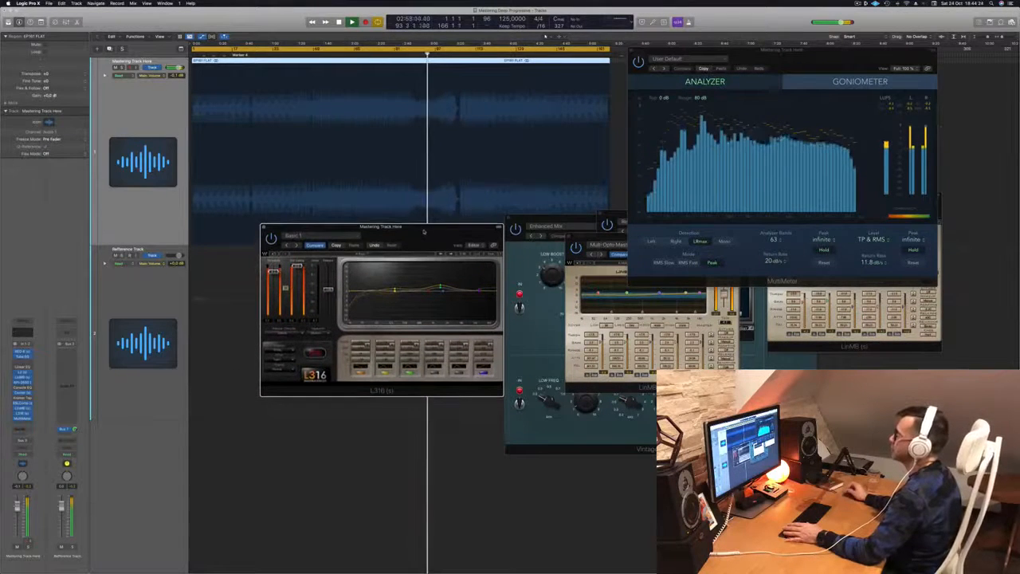